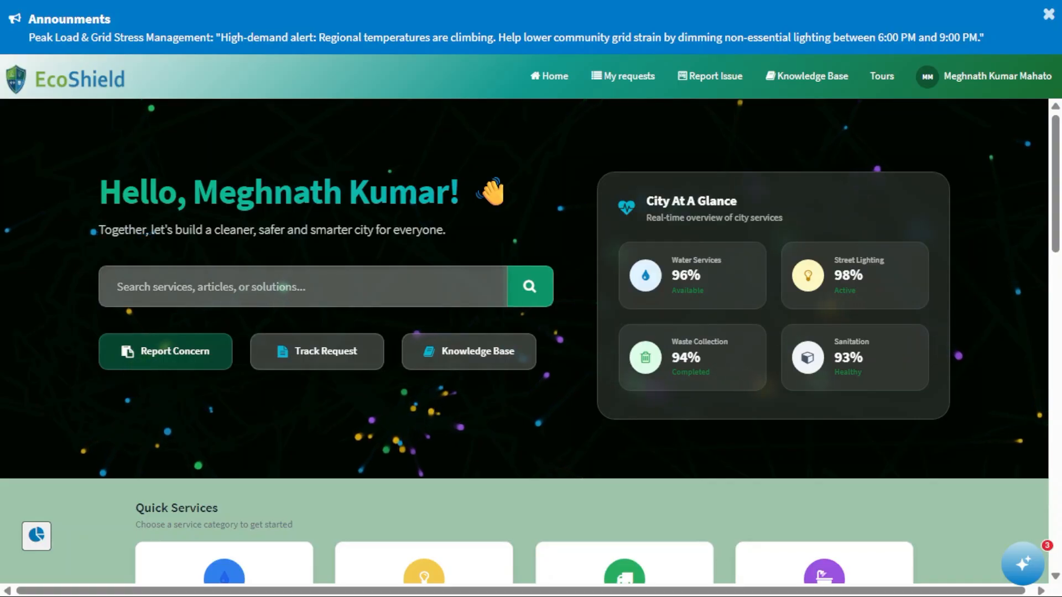
- Search the portal for "ecoshield", look through the results and return to the home page
{"action": "type", "text": "ecoshield"}
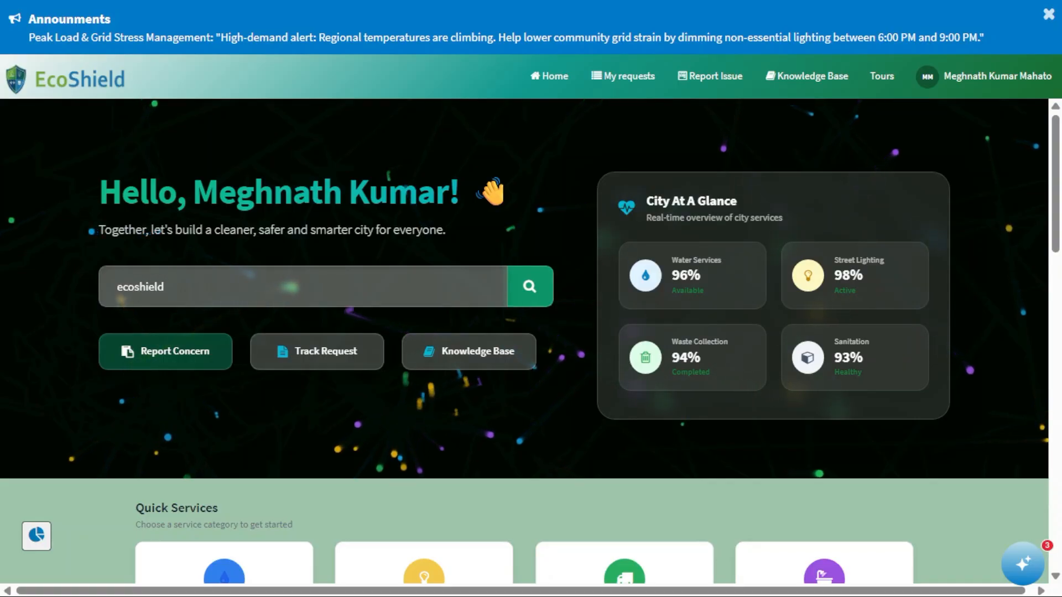
{"action": "left_click", "coordinate": [521, 293]}
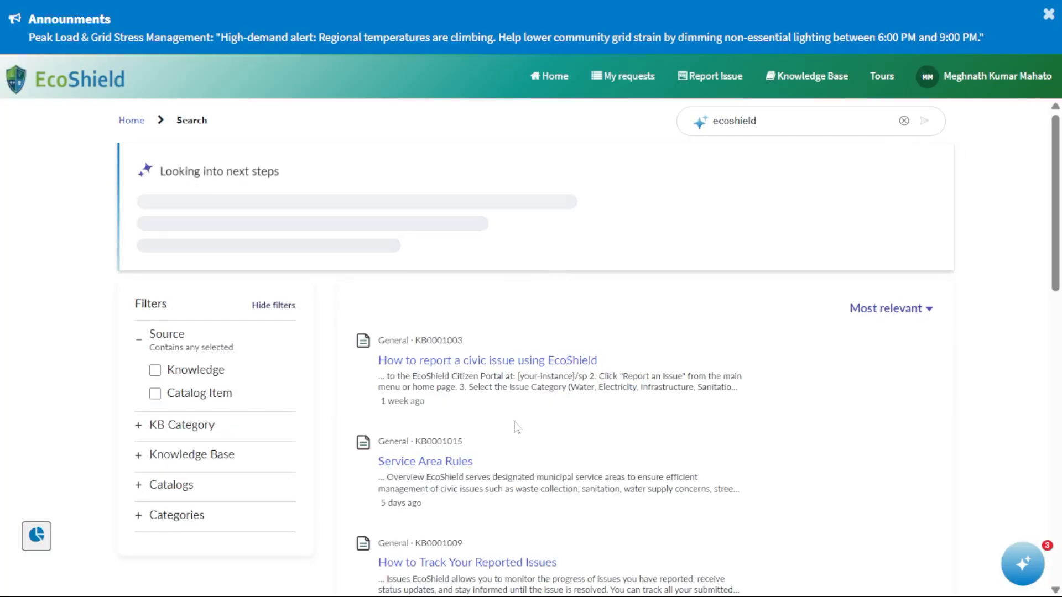
{"action": "scroll", "coordinate": [551, 418], "scroll_direction": "down", "scroll_amount": 2}
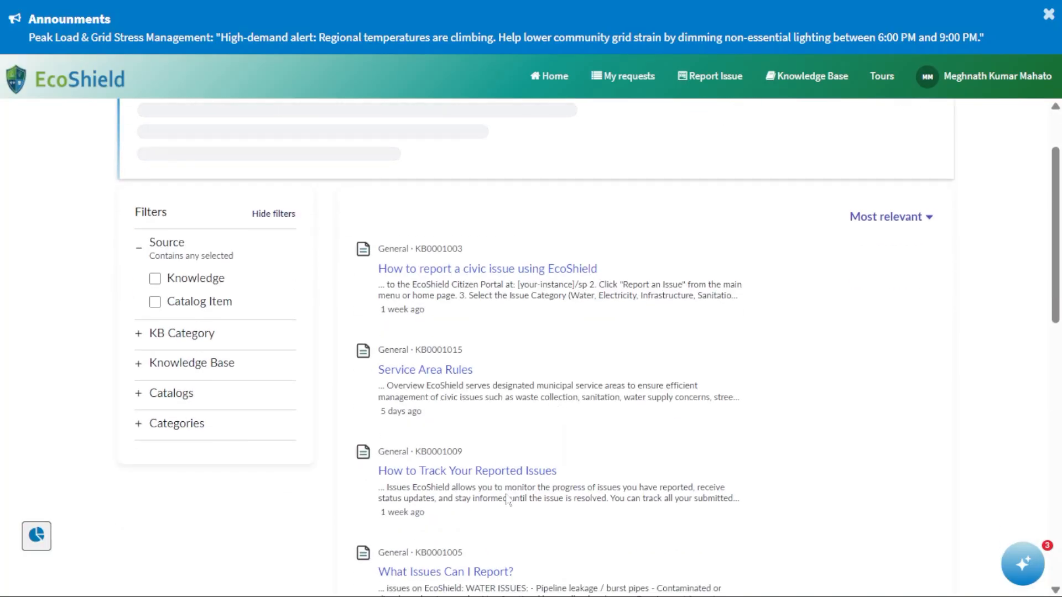
{"action": "scroll", "coordinate": [502, 424], "scroll_direction": "down", "scroll_amount": 2}
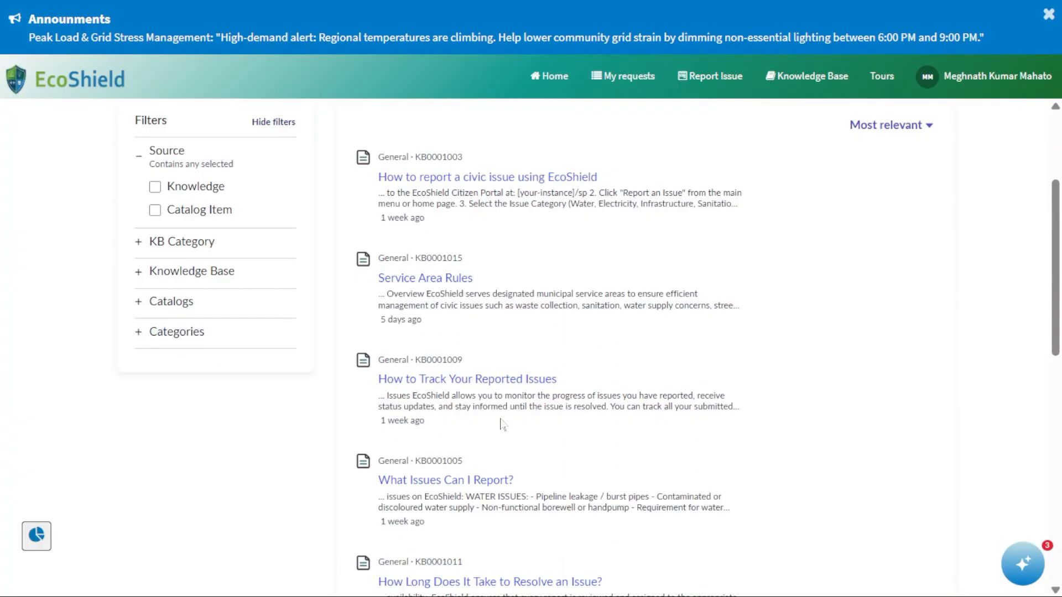
{"action": "scroll", "coordinate": [498, 363], "scroll_direction": "up", "scroll_amount": 4}
{"action": "left_click", "coordinate": [553, 94]}
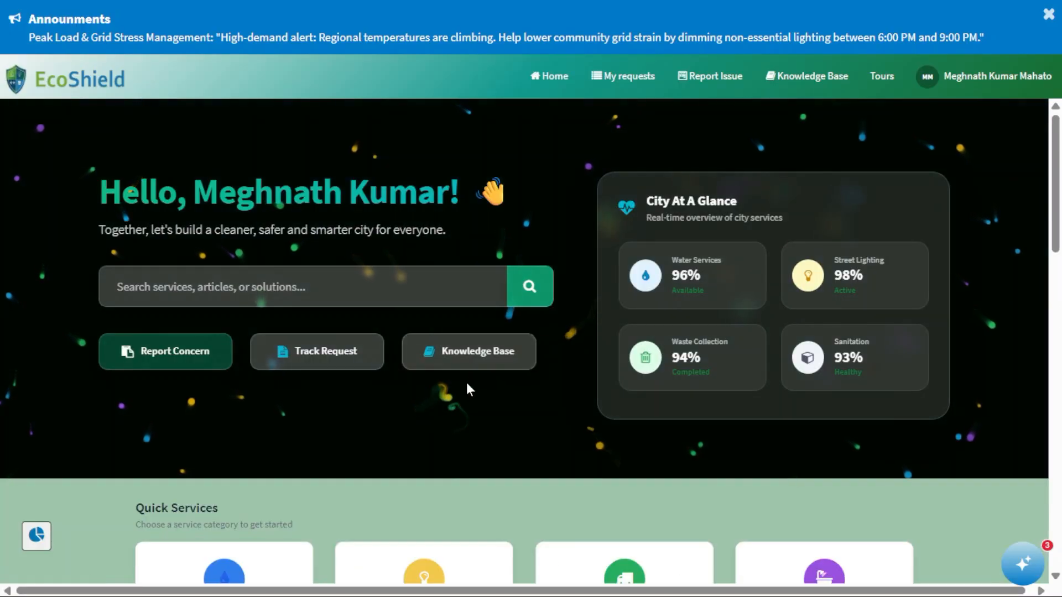
- Open the knowledge base, browse the EcoShield Citizens Help Center articles and return to the home page
{"action": "left_click", "coordinate": [485, 363]}
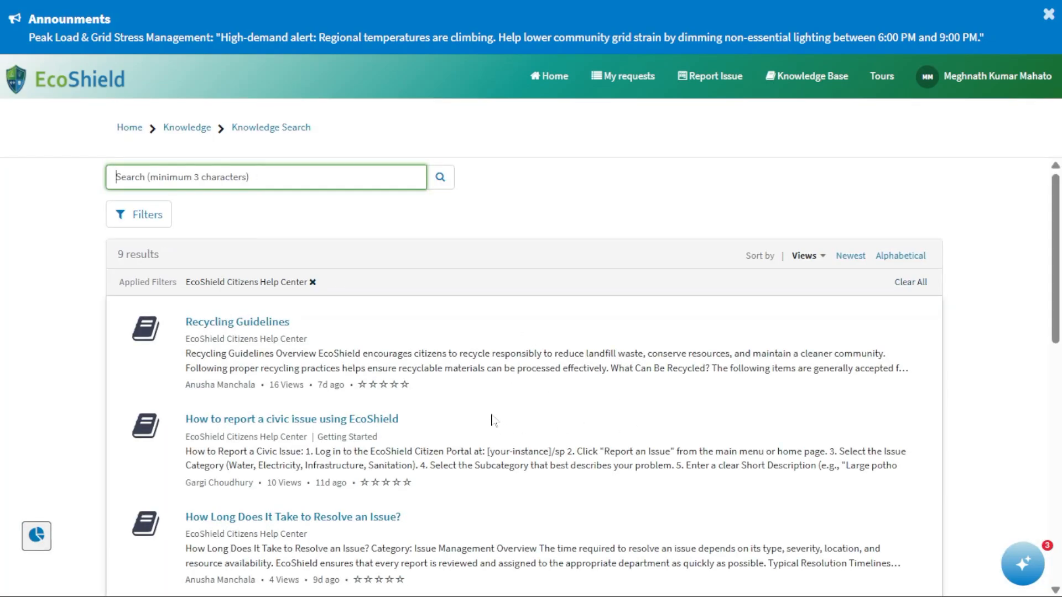
{"action": "scroll", "coordinate": [534, 430], "scroll_direction": "down", "scroll_amount": 10}
{"action": "scroll", "coordinate": [543, 433], "scroll_direction": "up", "scroll_amount": 10}
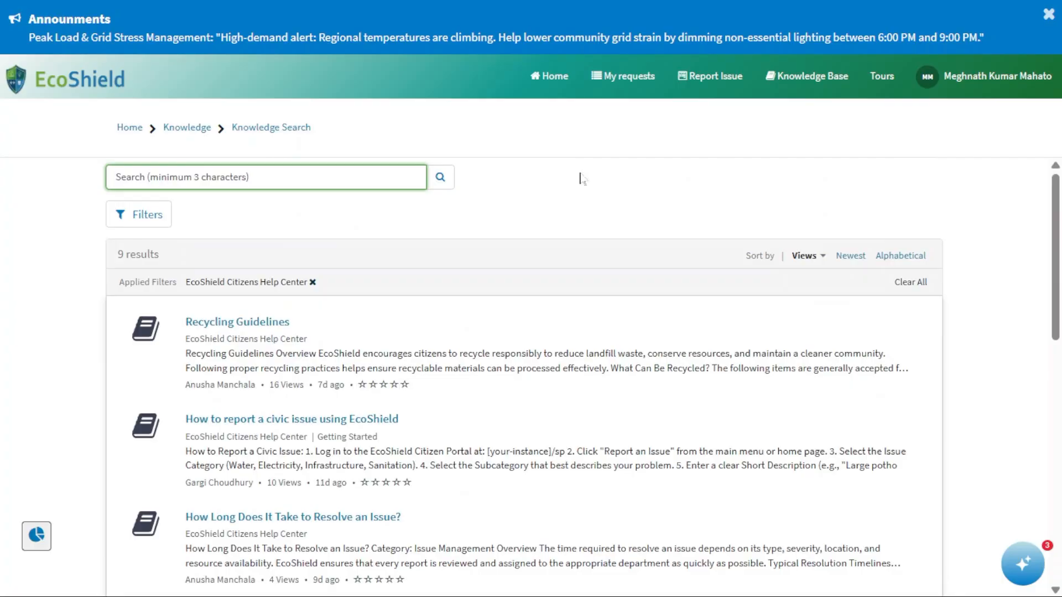
{"action": "left_click", "coordinate": [551, 94]}
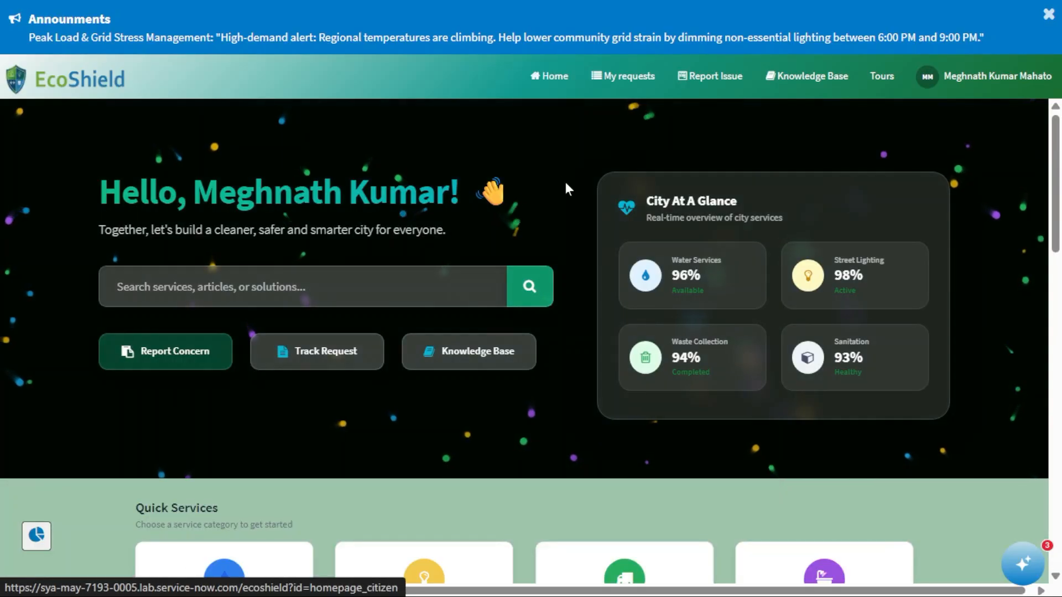
- Submit resolution feedback for ISSUE0001115 - water leak, with 8 of 10 stars for both work quality and resolution speed
{"action": "scroll", "coordinate": [566, 183], "scroll_direction": "down", "scroll_amount": 3}
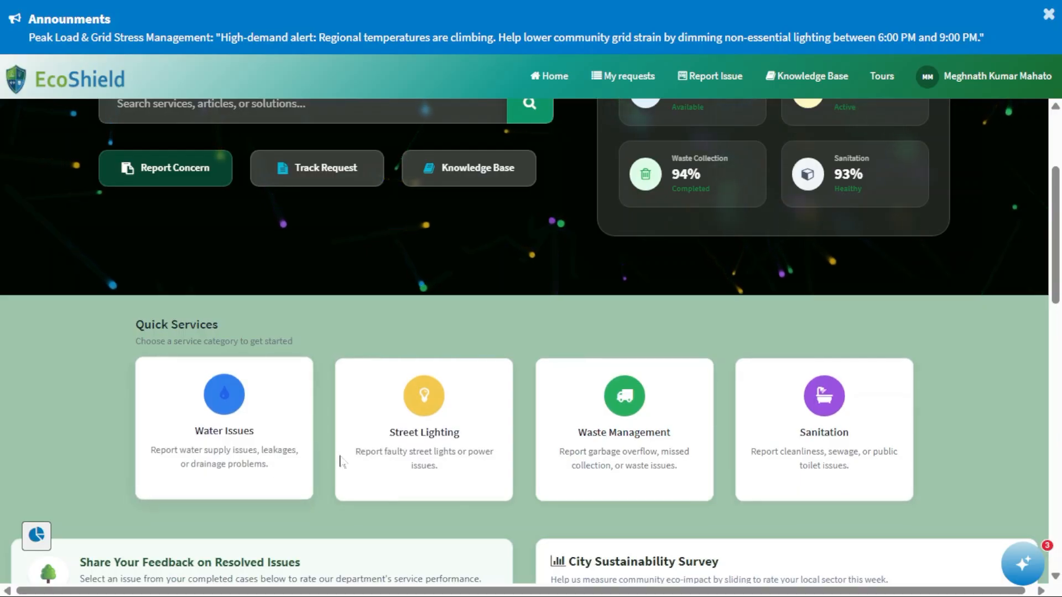
{"action": "scroll", "coordinate": [320, 472], "scroll_direction": "down", "scroll_amount": 3}
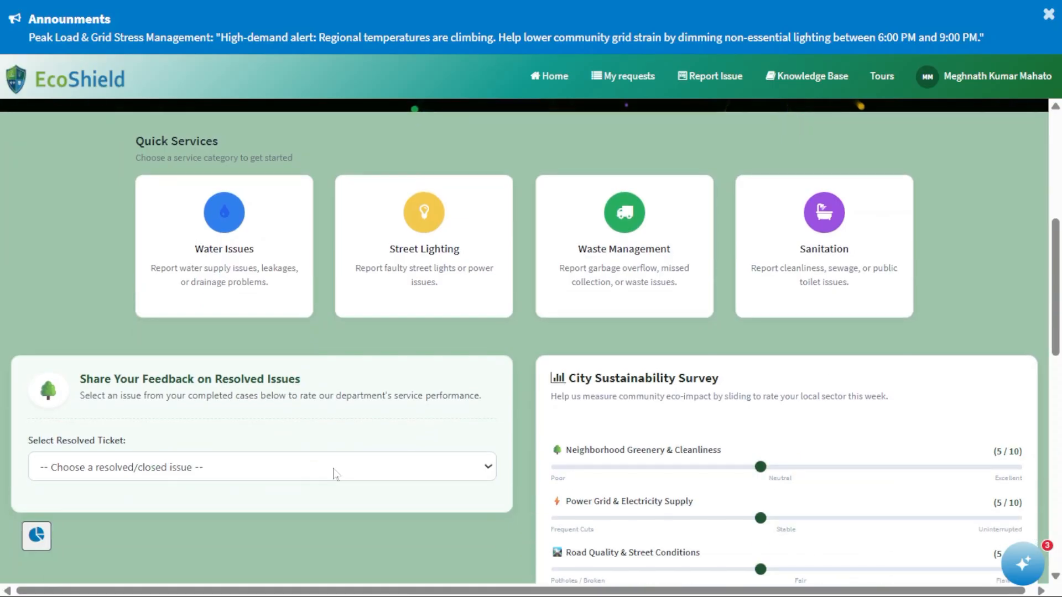
{"action": "scroll", "coordinate": [334, 474], "scroll_direction": "down", "scroll_amount": 2}
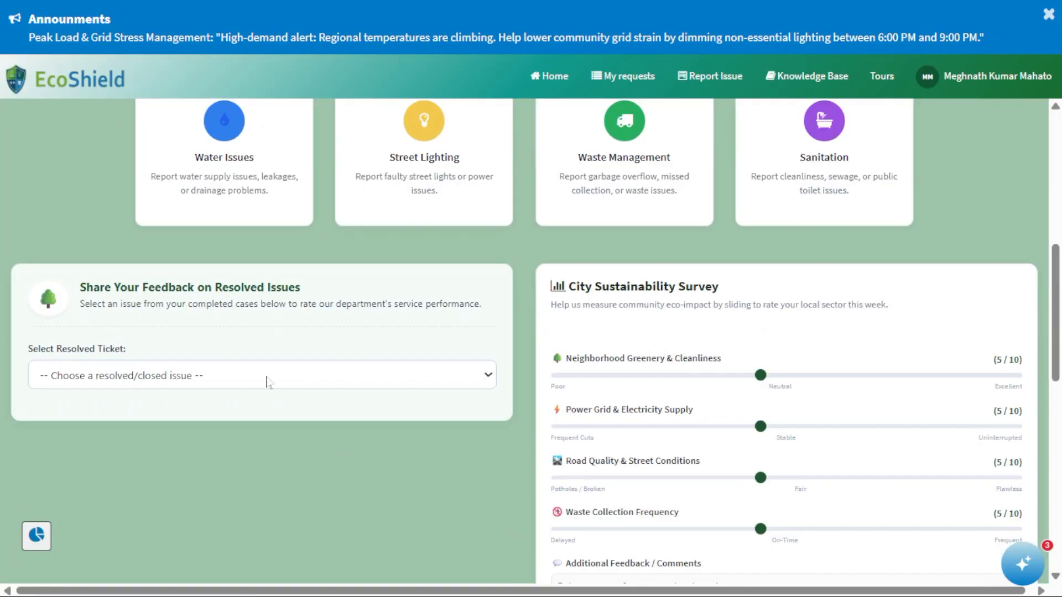
{"action": "left_click", "coordinate": [267, 382]}
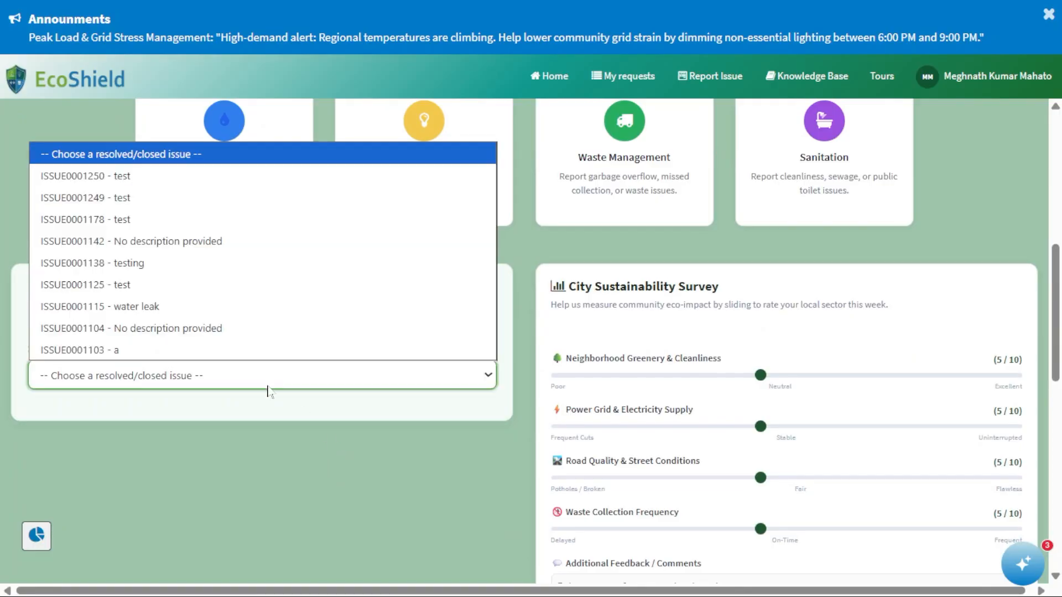
{"action": "left_click", "coordinate": [188, 306]}
{"action": "scroll", "coordinate": [188, 306], "scroll_direction": "down", "scroll_amount": 3}
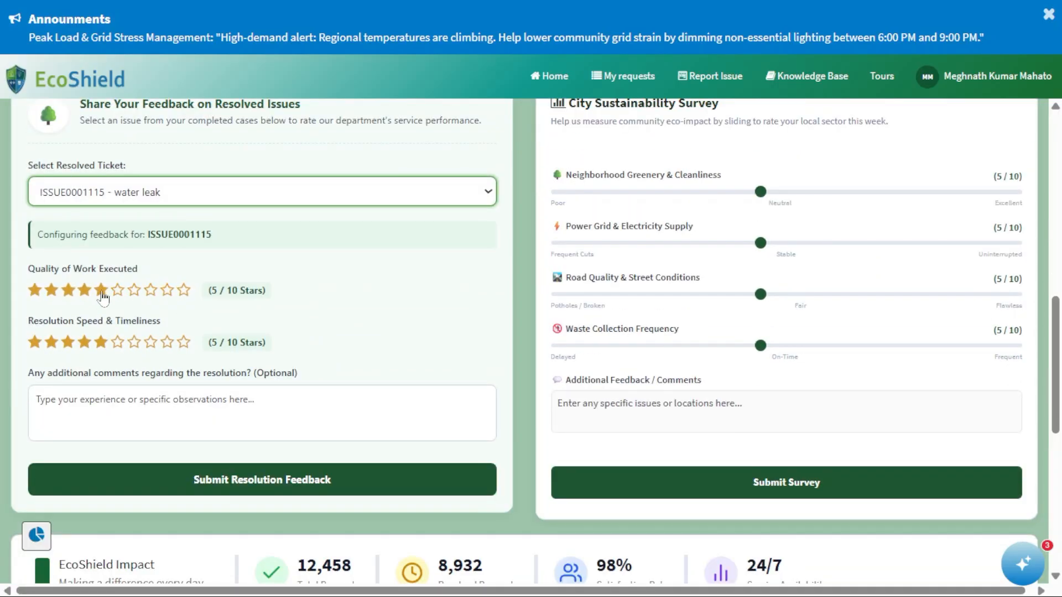
{"action": "left_click", "coordinate": [150, 292]}
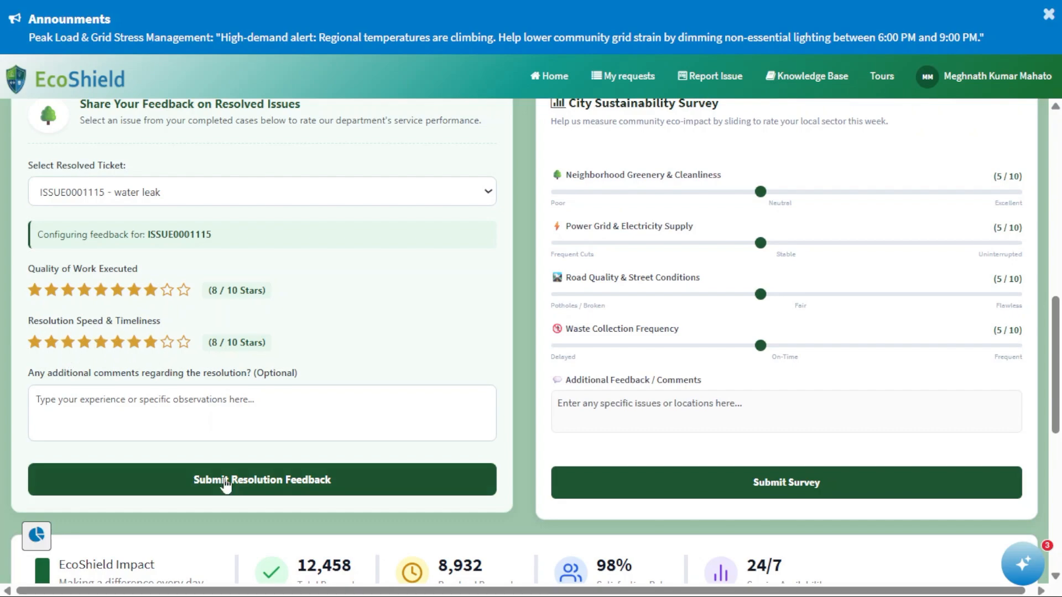
{"action": "left_click", "coordinate": [312, 490]}
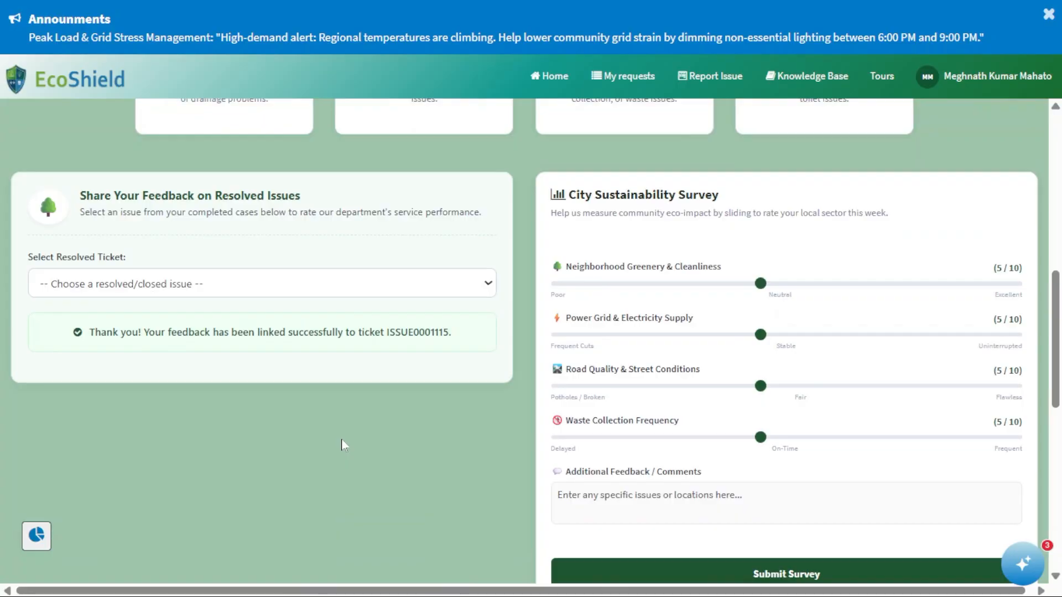
- In the City Sustainability Survey, rate Neighborhood Greenery & Cleanliness 8, Power Grid & Electricity Supply 9 and Road Quality & Street Conditions 9
{"action": "scroll", "coordinate": [343, 444], "scroll_direction": "up", "scroll_amount": 2}
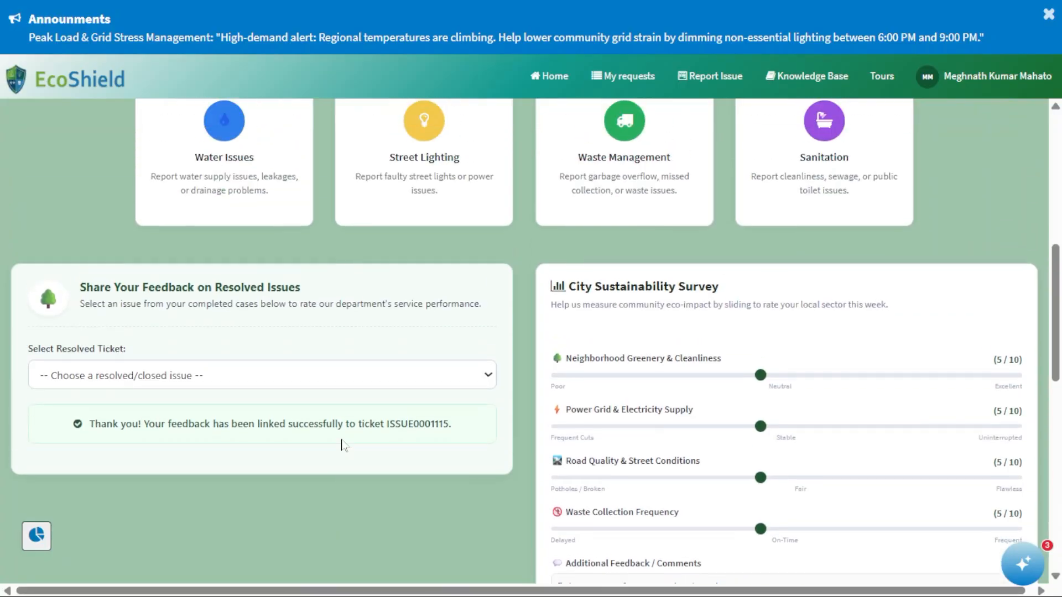
{"action": "scroll", "coordinate": [342, 442], "scroll_direction": "up", "scroll_amount": 2}
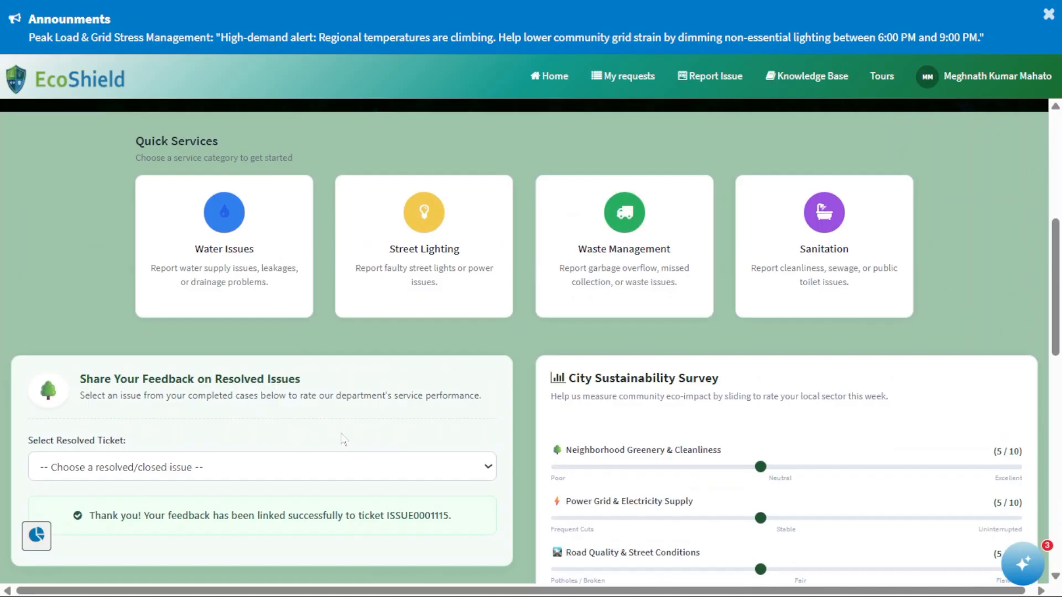
{"action": "scroll", "coordinate": [342, 439], "scroll_direction": "down", "scroll_amount": 4}
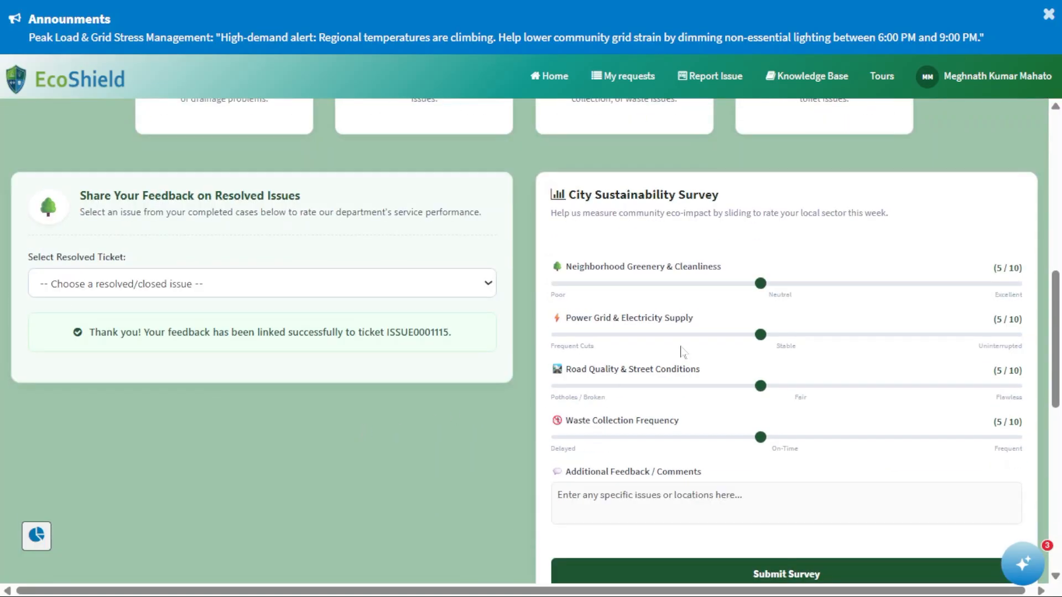
{"action": "left_click", "coordinate": [762, 283]}
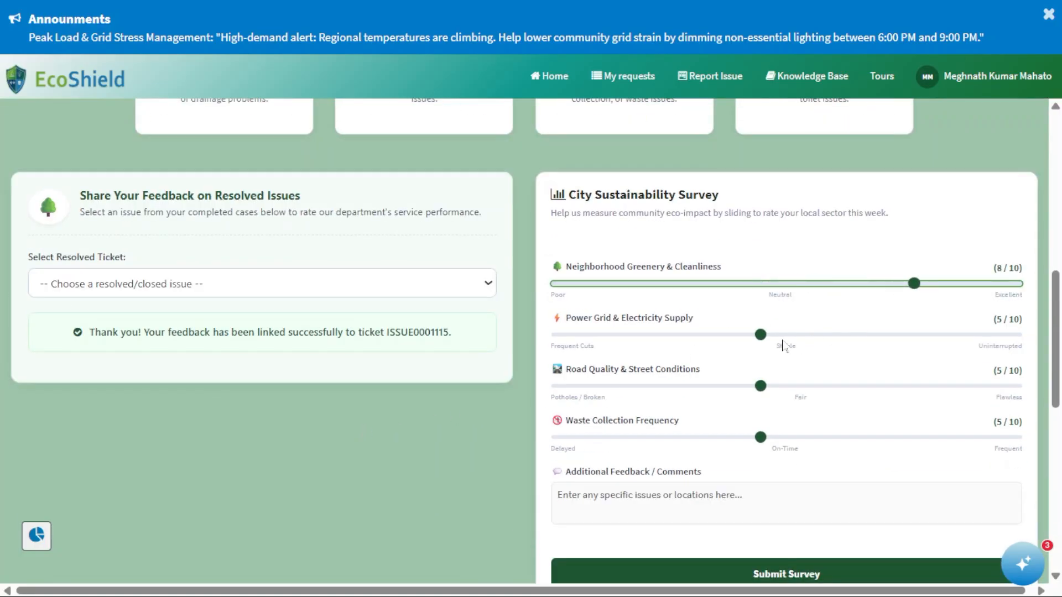
{"action": "left_click_drag", "start_coordinate": [761, 335], "coordinate": [842, 342]}
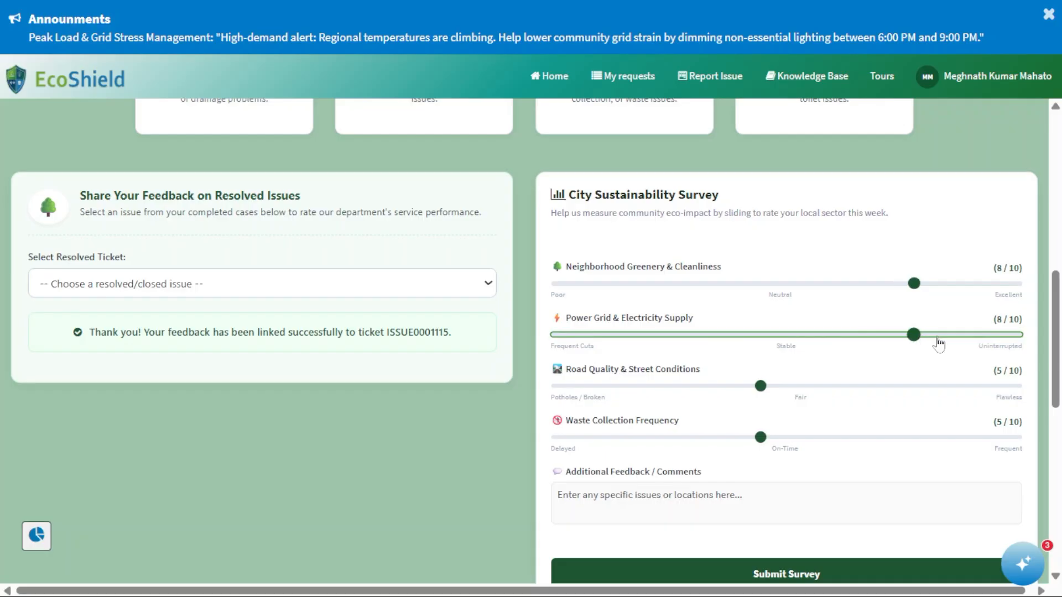
{"action": "left_click_drag", "start_coordinate": [775, 389], "coordinate": [833, 391]}
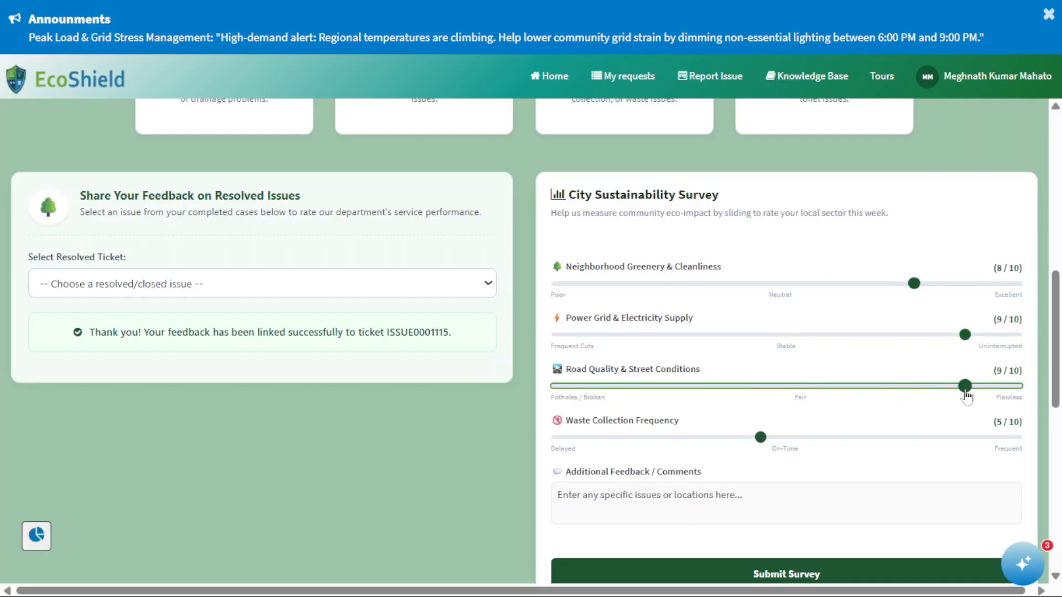
- Review the EcoShield Impact figures, the About Us cards and the footer links of the home page
{"action": "scroll", "coordinate": [839, 413], "scroll_direction": "down", "scroll_amount": 8}
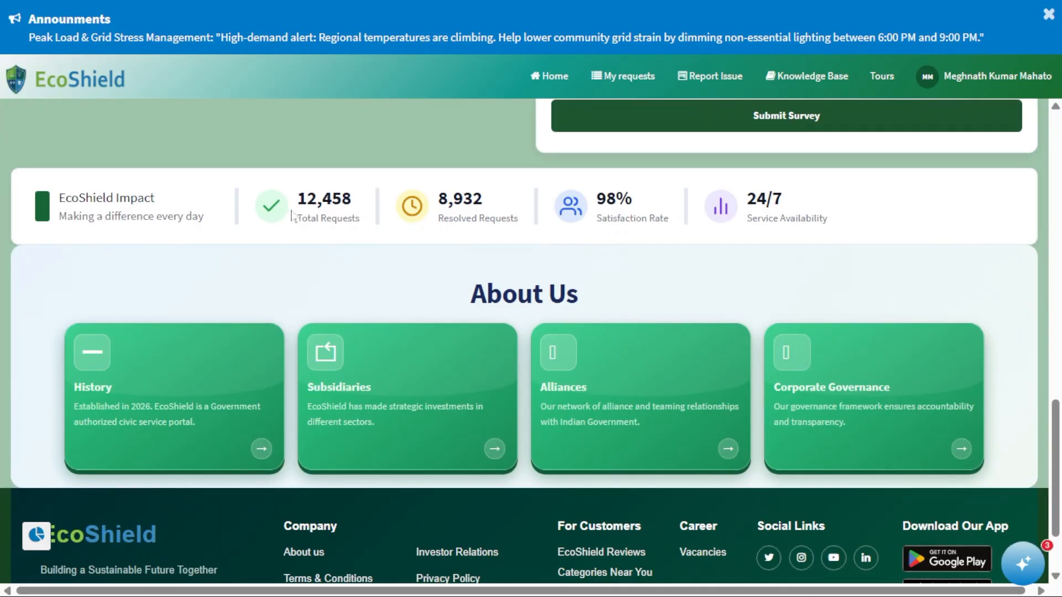
{"action": "scroll", "coordinate": [332, 274], "scroll_direction": "down", "scroll_amount": 2}
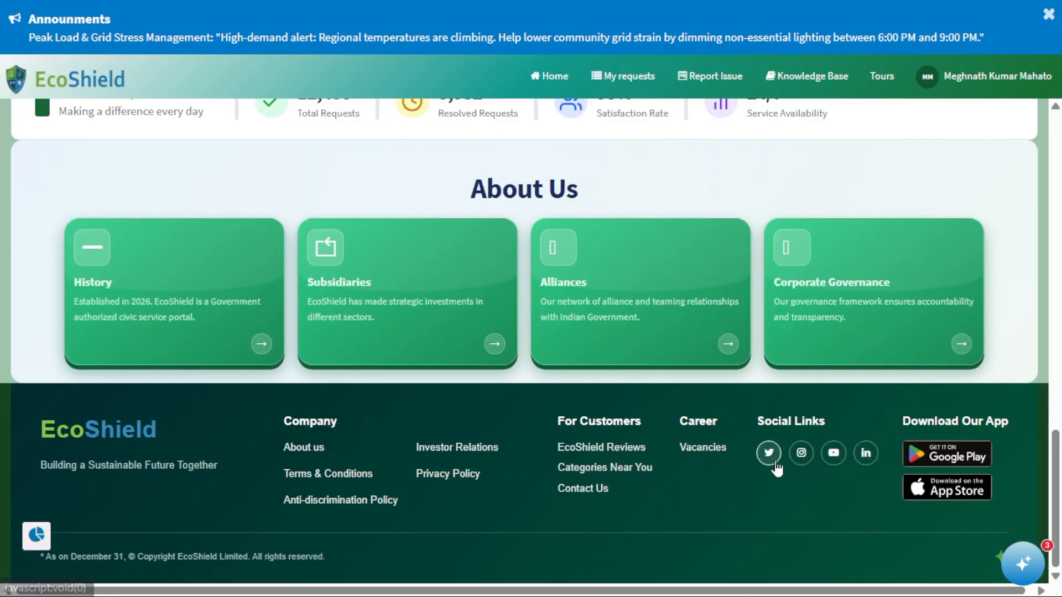
{"action": "scroll", "coordinate": [822, 461], "scroll_direction": "up", "scroll_amount": 20}
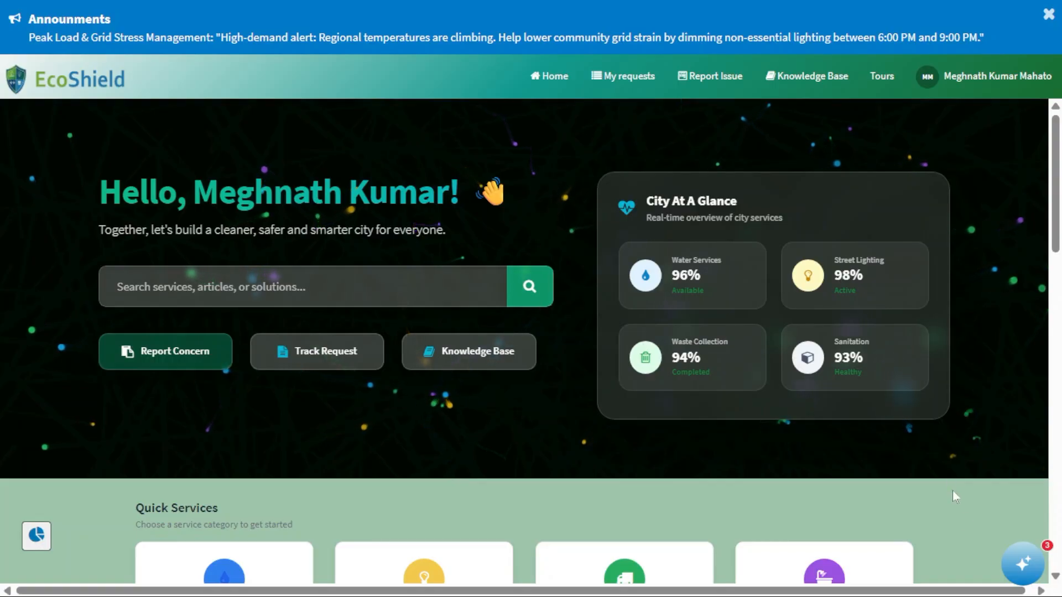
- Ask the EcoShield AI assistant "how to recycle waste" and approve its search of the official recycling guidelines
{"action": "left_click", "coordinate": [1023, 564]}
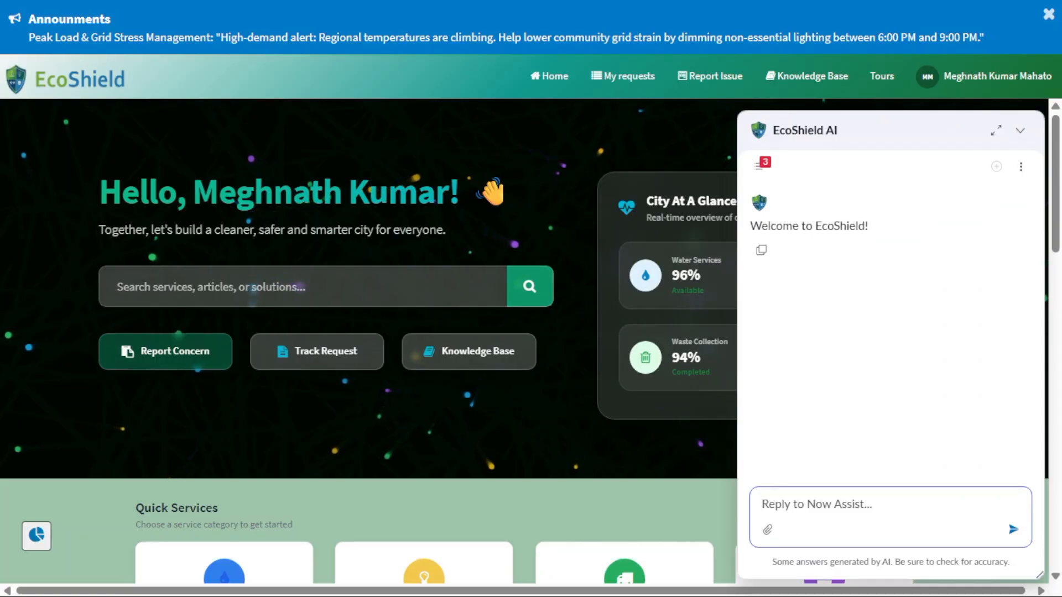
{"action": "type", "text": "how to recyckle"}
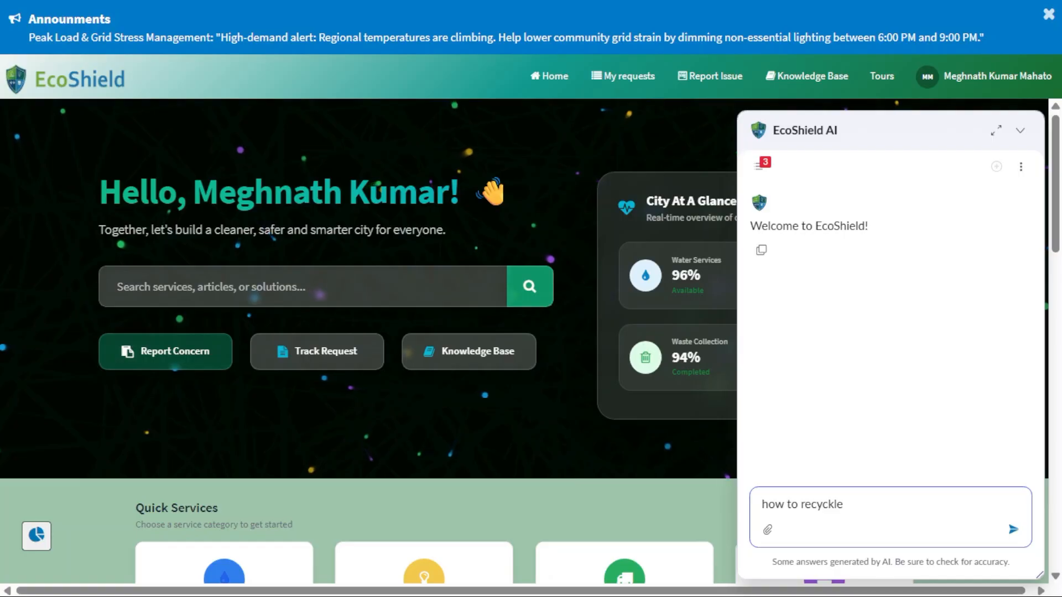
{"action": "key", "text": "BackSpace"}
{"action": "key", "text": "BackSpace"}
{"action": "key", "text": "BackSpace"}
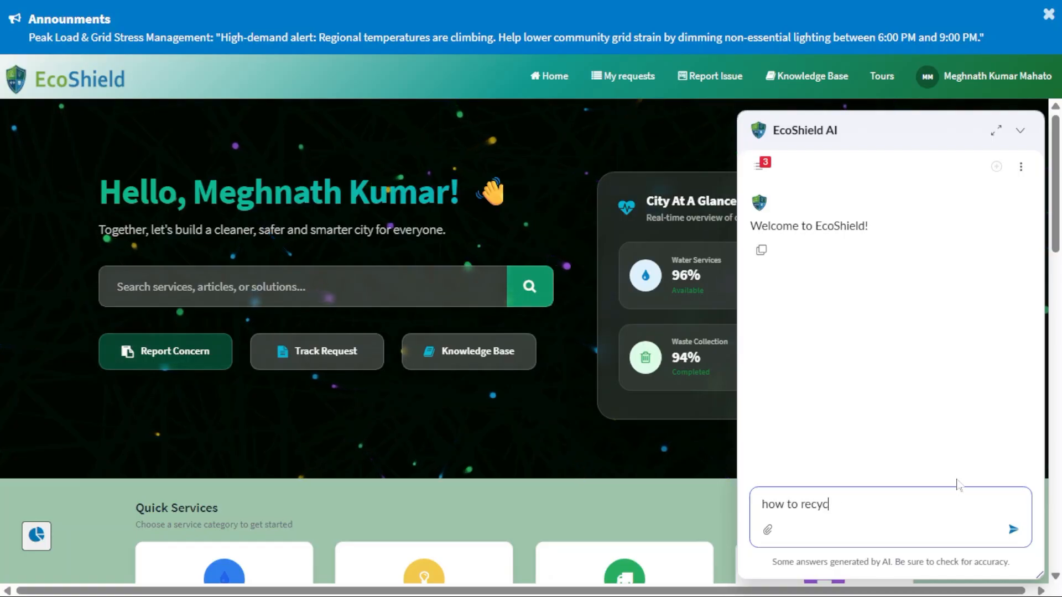
{"action": "type", "text": "le waste"}
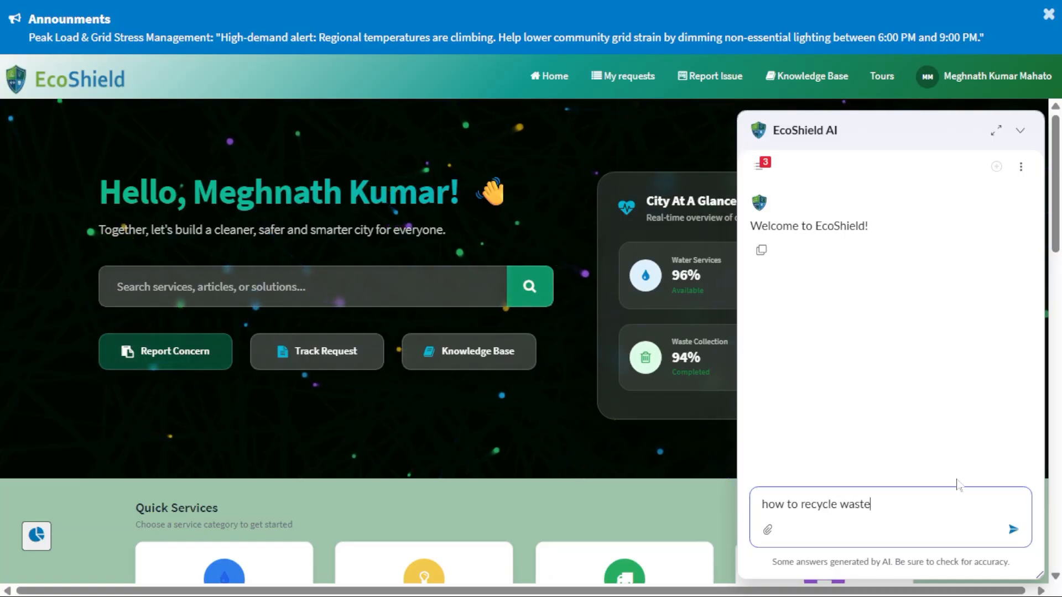
{"action": "key", "text": "Return"}
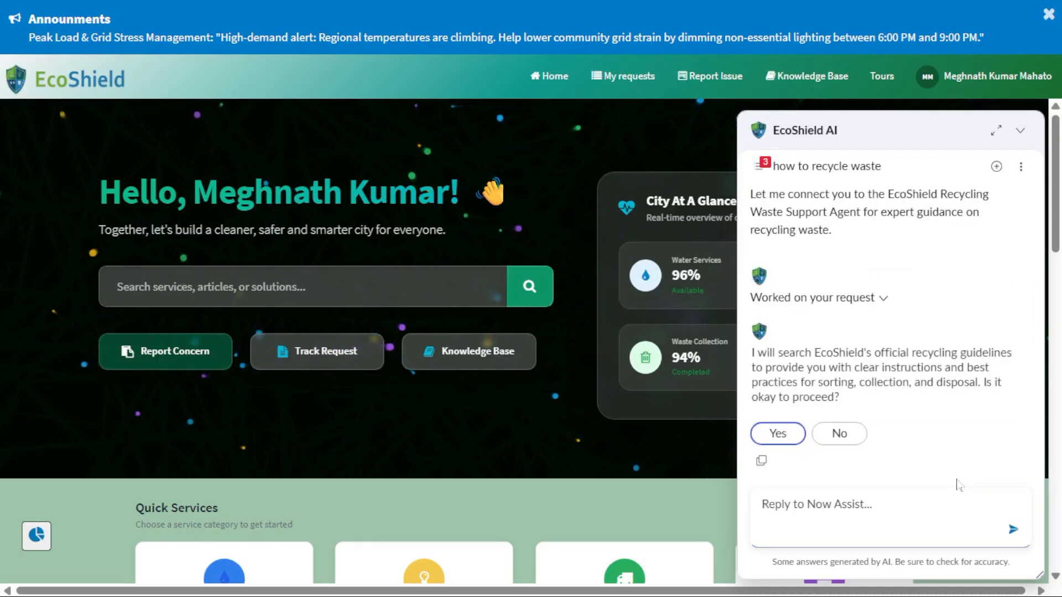
{"action": "left_click", "coordinate": [779, 436]}
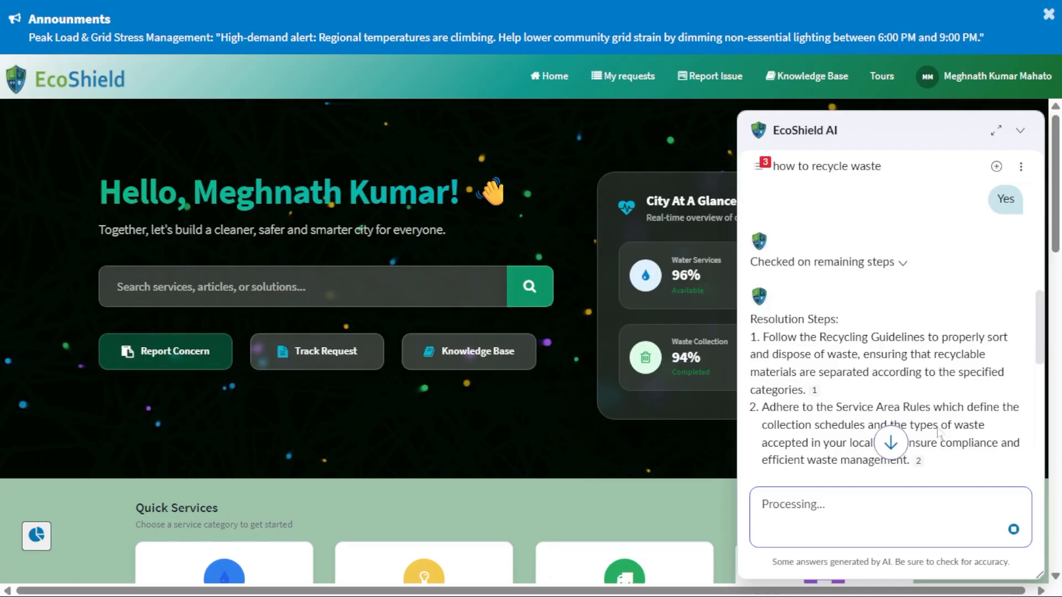
- Read the assistant's recycling answer, view the linked Recycling Guidelines article and close it to return to the portal
{"action": "scroll", "coordinate": [934, 421], "scroll_direction": "down", "scroll_amount": 1}
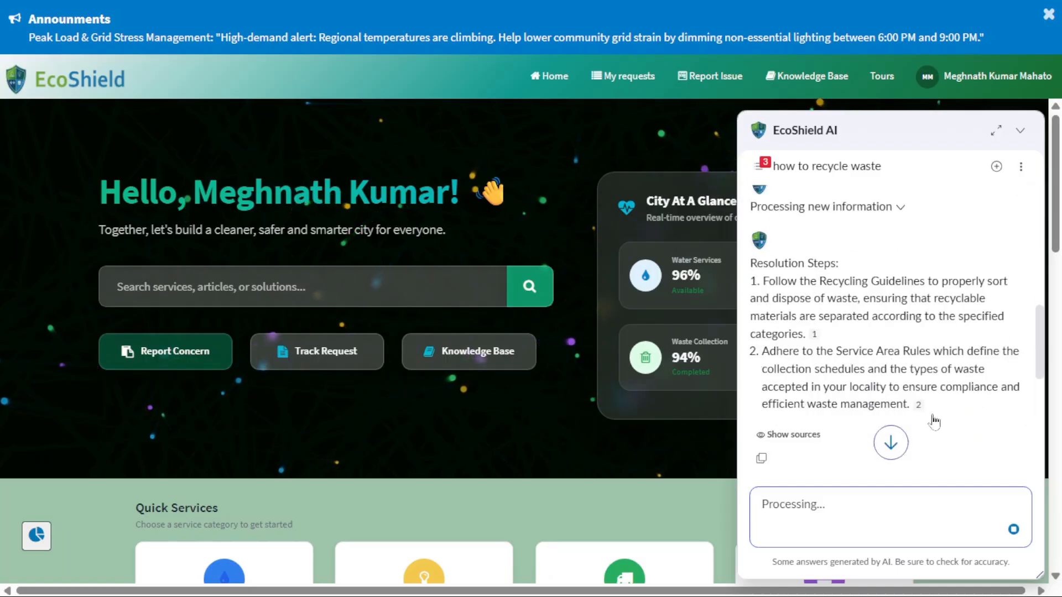
{"action": "scroll", "coordinate": [890, 437], "scroll_direction": "down", "scroll_amount": 4}
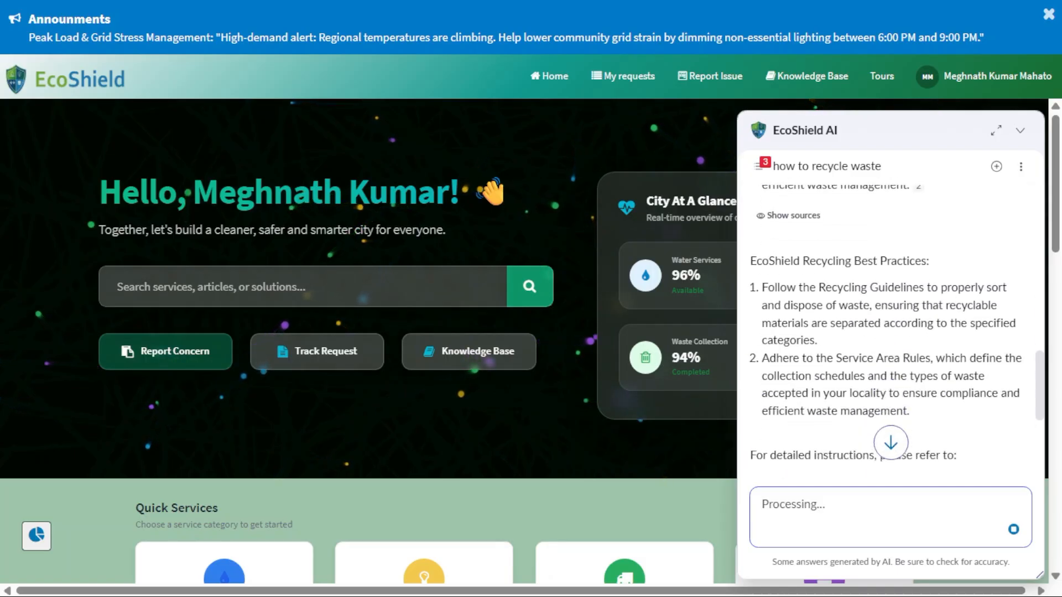
{"action": "scroll", "coordinate": [885, 398], "scroll_direction": "down", "scroll_amount": 3}
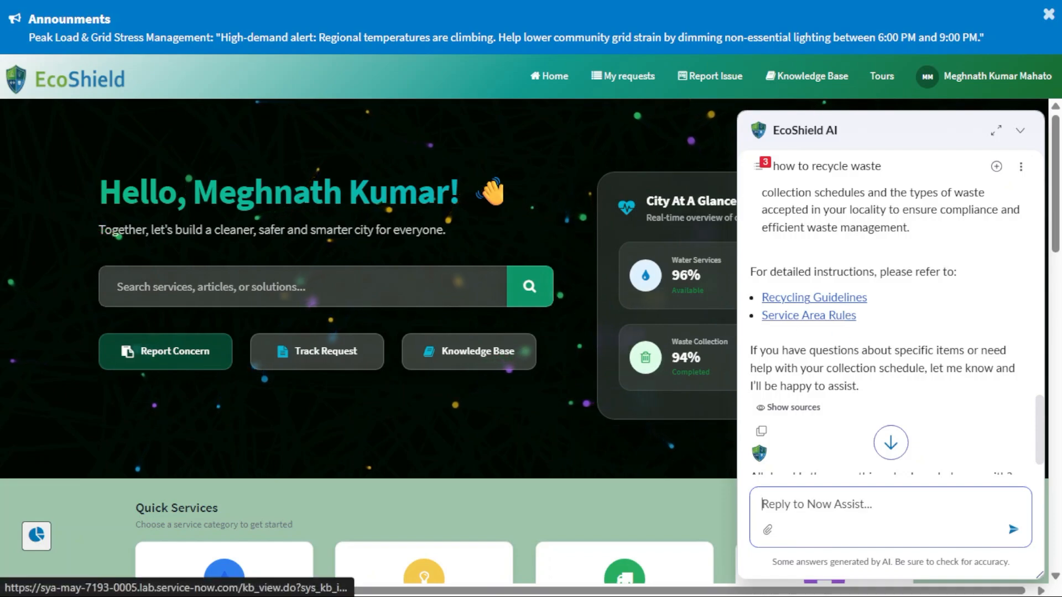
{"action": "left_click", "coordinate": [811, 304]}
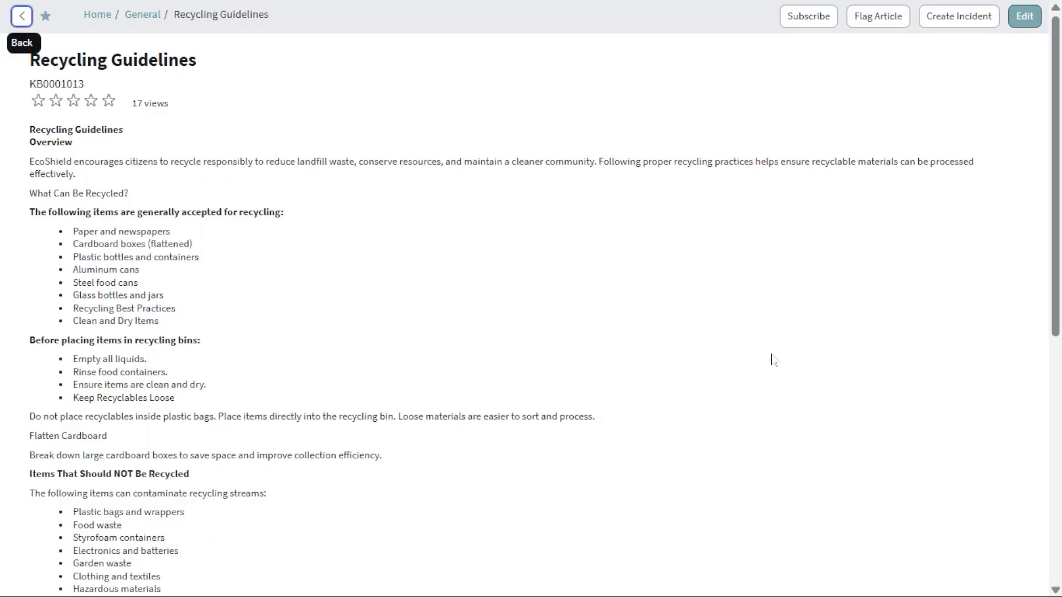
{"action": "key", "text": "ctrl+w"}
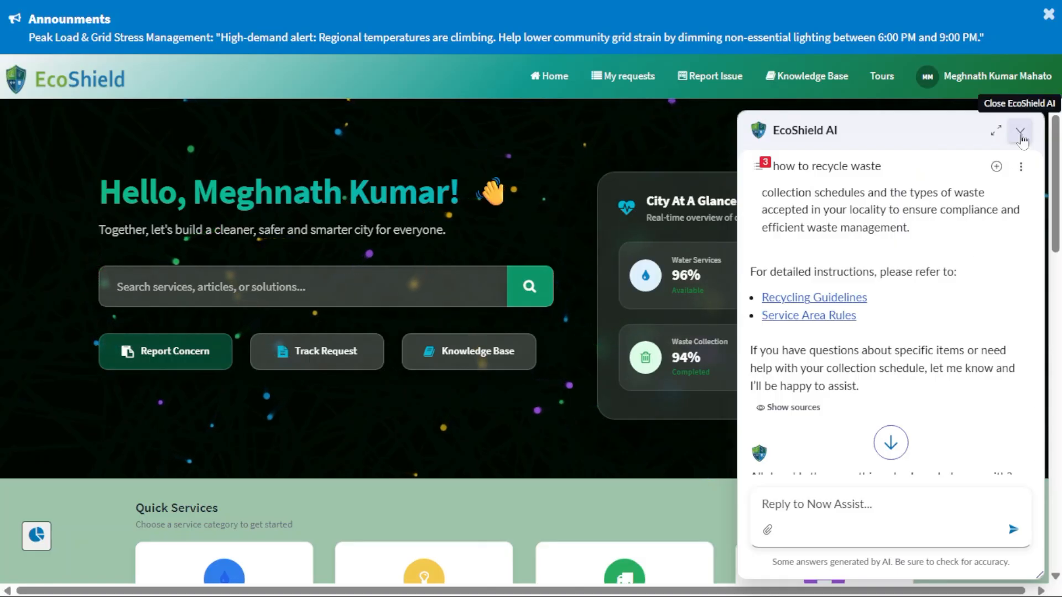
- Close the EcoShield AI assistant and look through the home page down to the About Us cards
{"action": "left_click", "coordinate": [1020, 131]}
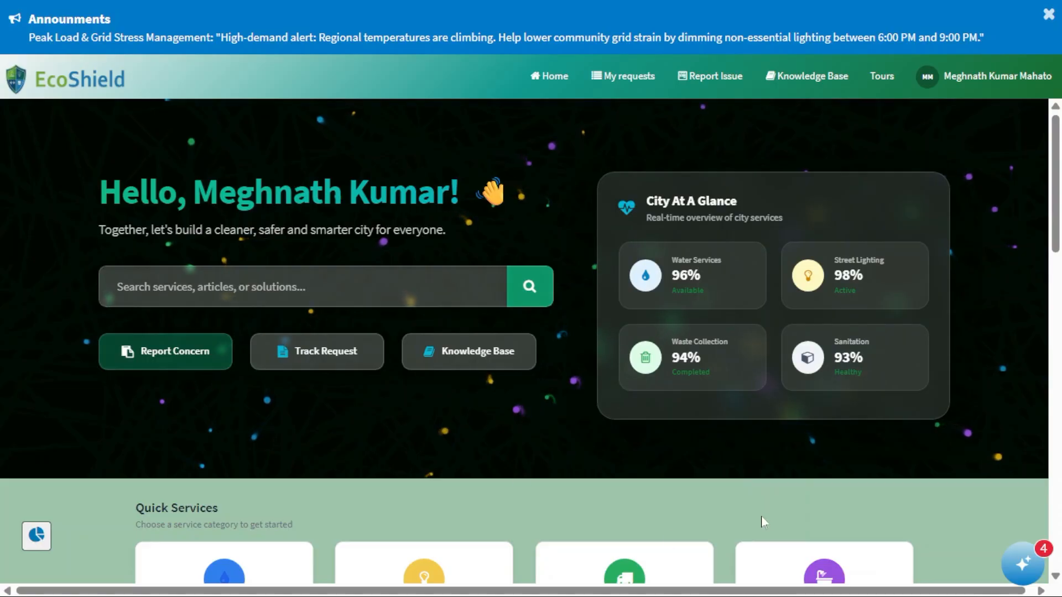
{"action": "scroll", "coordinate": [653, 501], "scroll_direction": "down", "scroll_amount": 5}
{"action": "scroll", "coordinate": [652, 496], "scroll_direction": "down", "scroll_amount": 15}
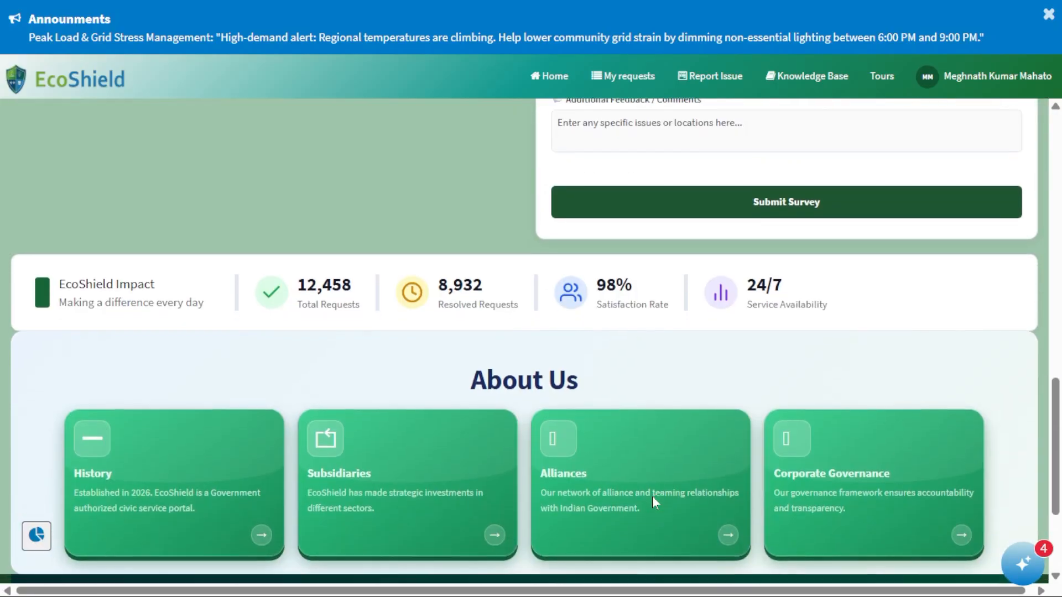
{"action": "scroll", "coordinate": [652, 496], "scroll_direction": "up", "scroll_amount": 8}
{"action": "scroll", "coordinate": [653, 500], "scroll_direction": "up", "scroll_amount": 10}
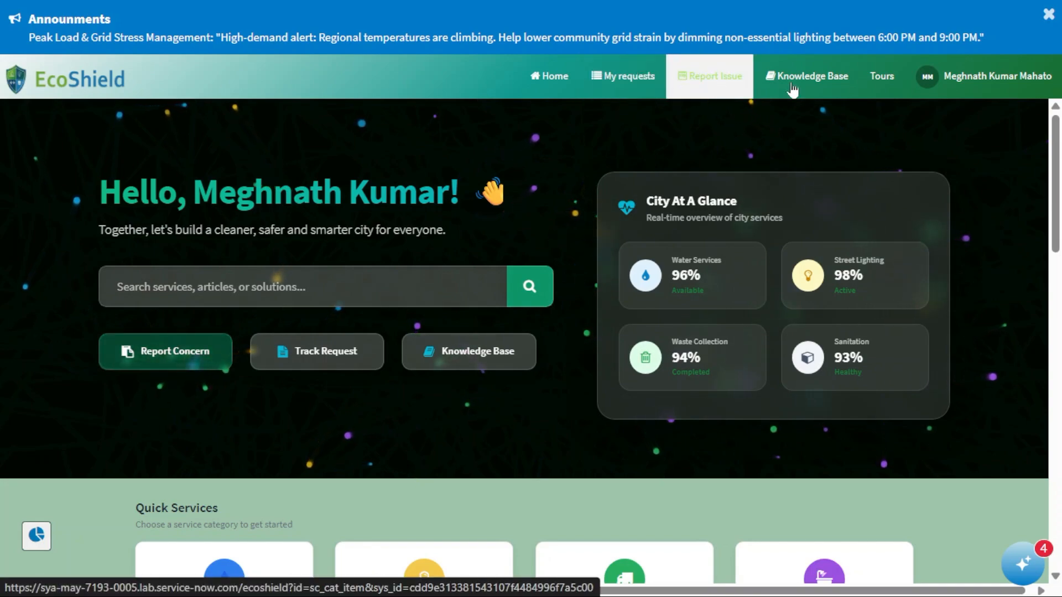
- Open the Report a Civic Issue form, choose Water Issues as the issue category and view its subcategories
{"action": "left_click", "coordinate": [191, 367]}
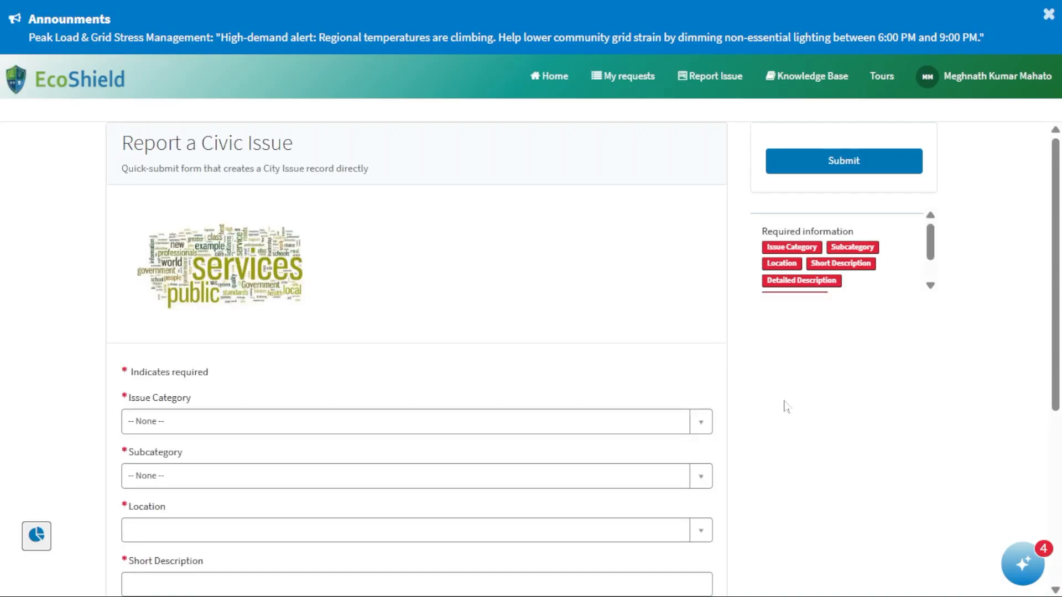
{"action": "scroll", "coordinate": [783, 441], "scroll_direction": "down", "scroll_amount": 3}
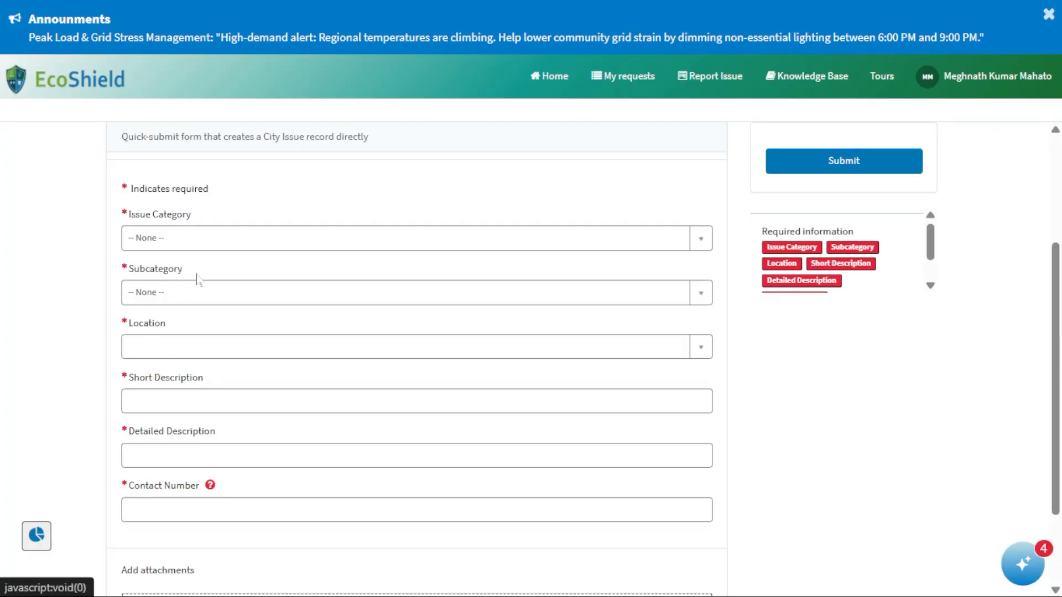
{"action": "left_click", "coordinate": [213, 238]}
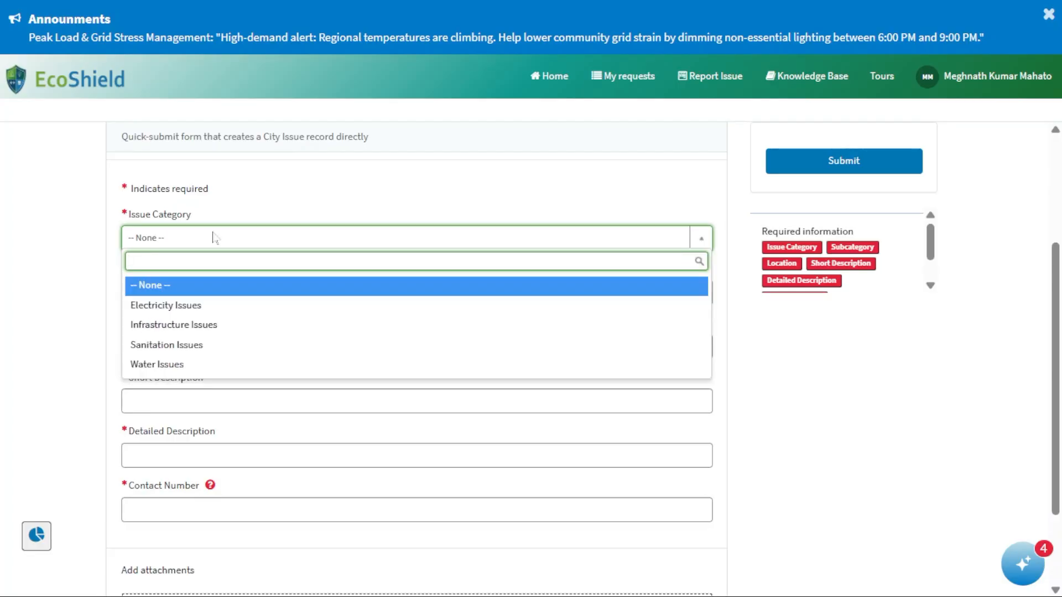
{"action": "left_click", "coordinate": [200, 366]}
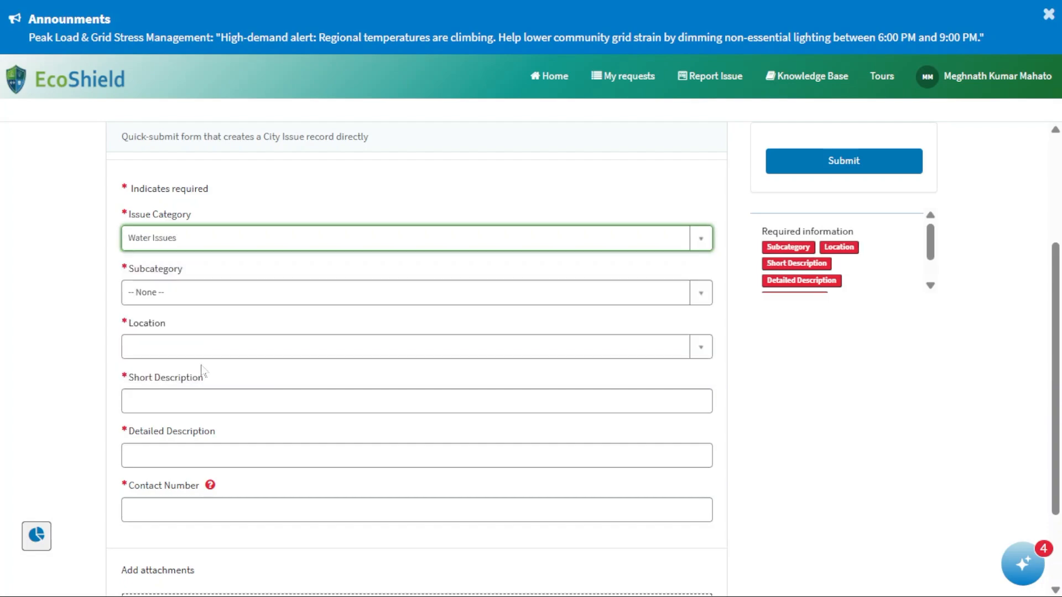
{"action": "left_click", "coordinate": [95, 324]}
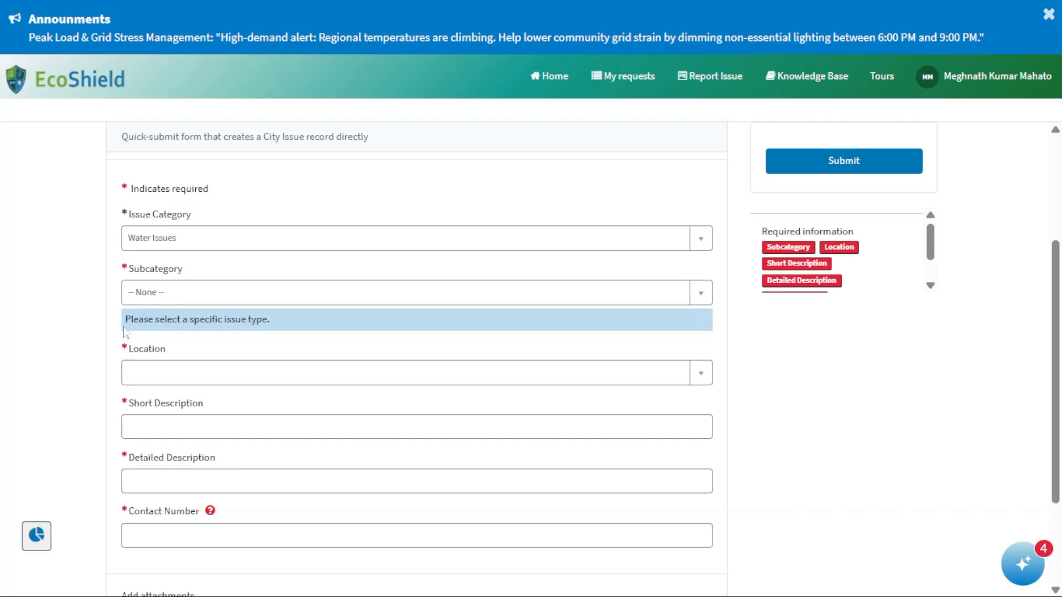
{"action": "left_click", "coordinate": [214, 298]}
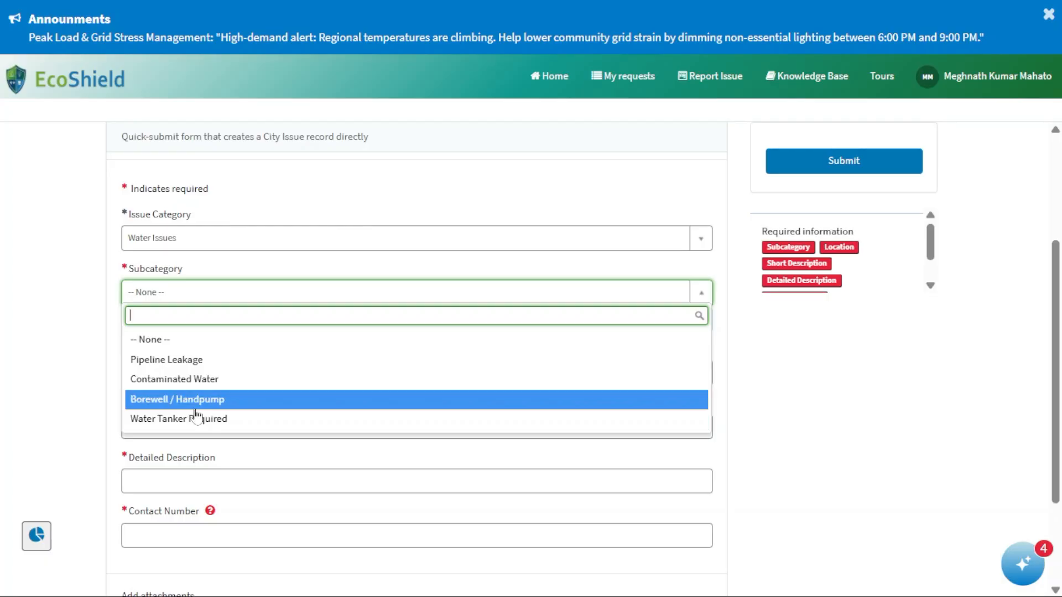
{"action": "left_click", "coordinate": [196, 244]}
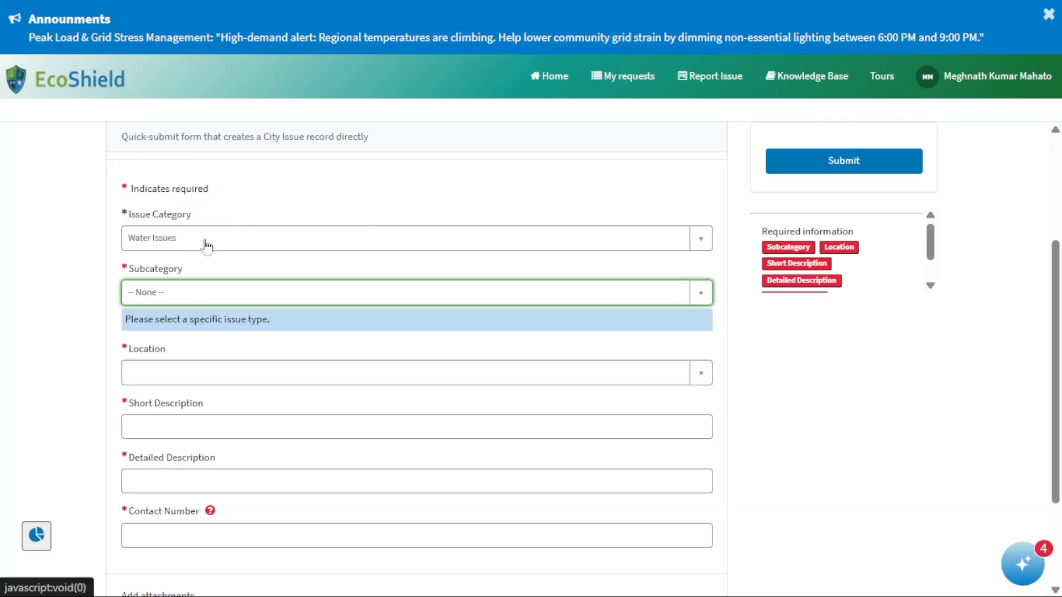
- Set the issue category to Electricity Issues, with subcategory Street Light Issues and location Hyderabad
{"action": "left_click", "coordinate": [207, 243]}
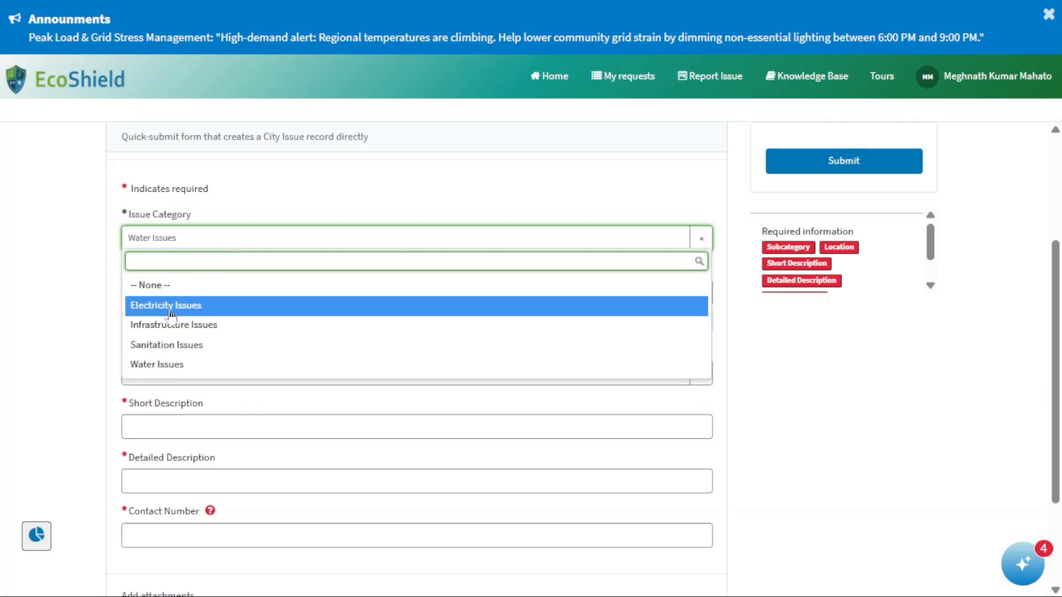
{"action": "left_click", "coordinate": [208, 311]}
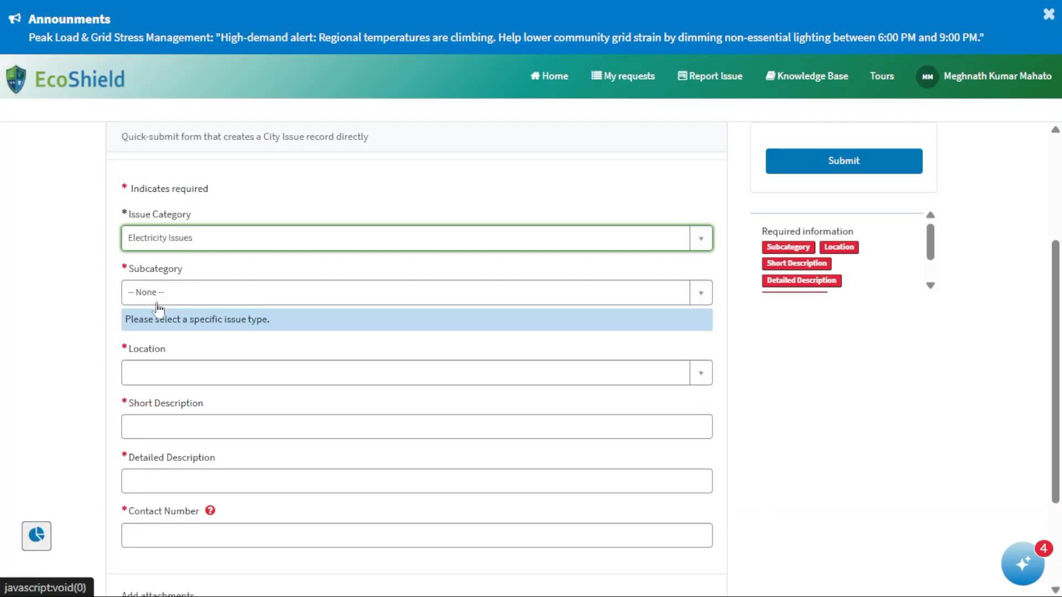
{"action": "left_click", "coordinate": [238, 300]}
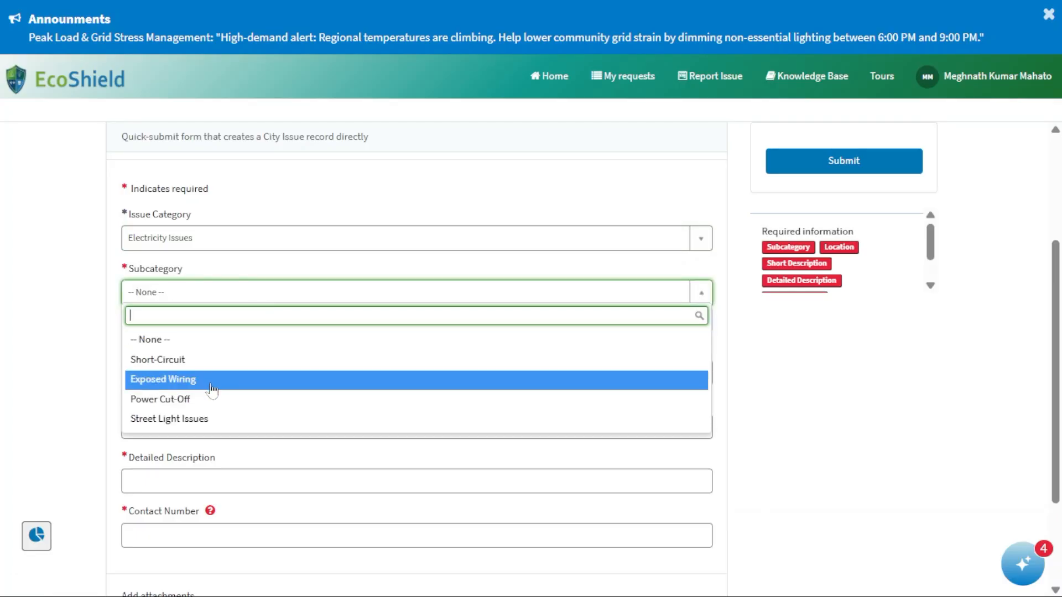
{"action": "left_click", "coordinate": [208, 423]}
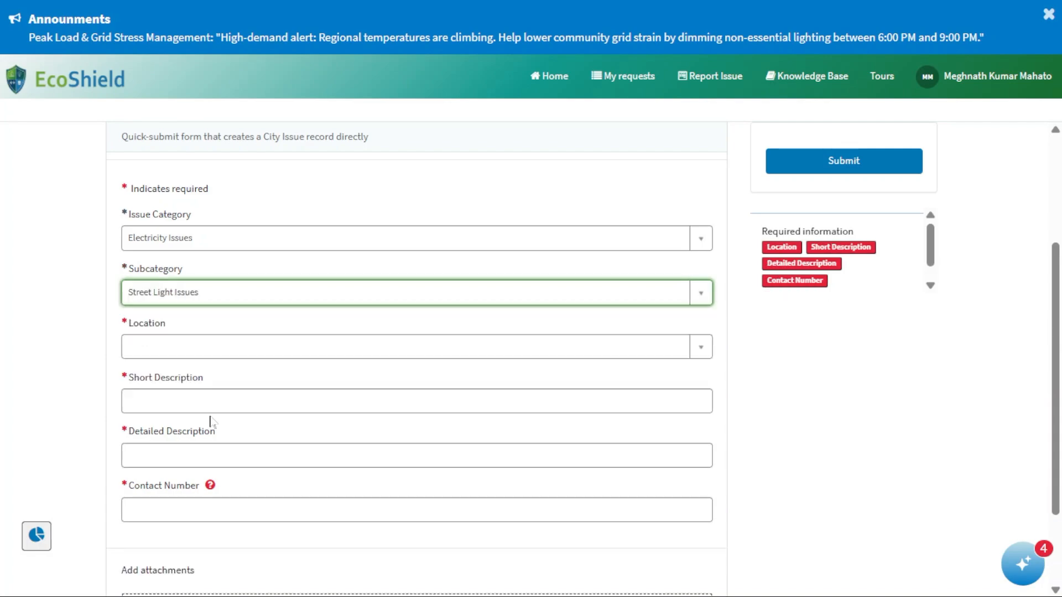
{"action": "left_click", "coordinate": [206, 357]}
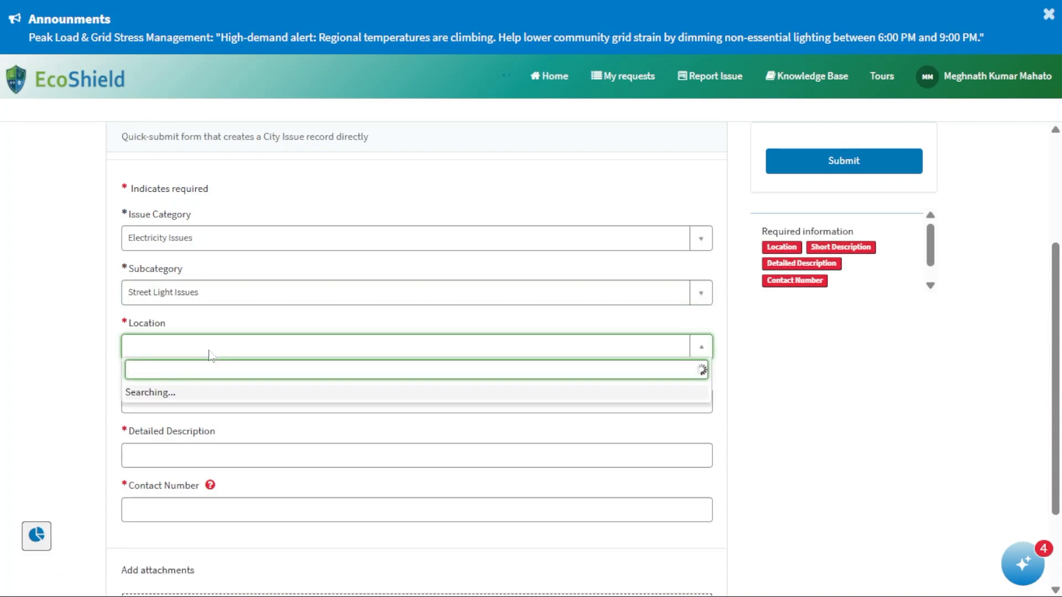
{"action": "left_click", "coordinate": [215, 474]}
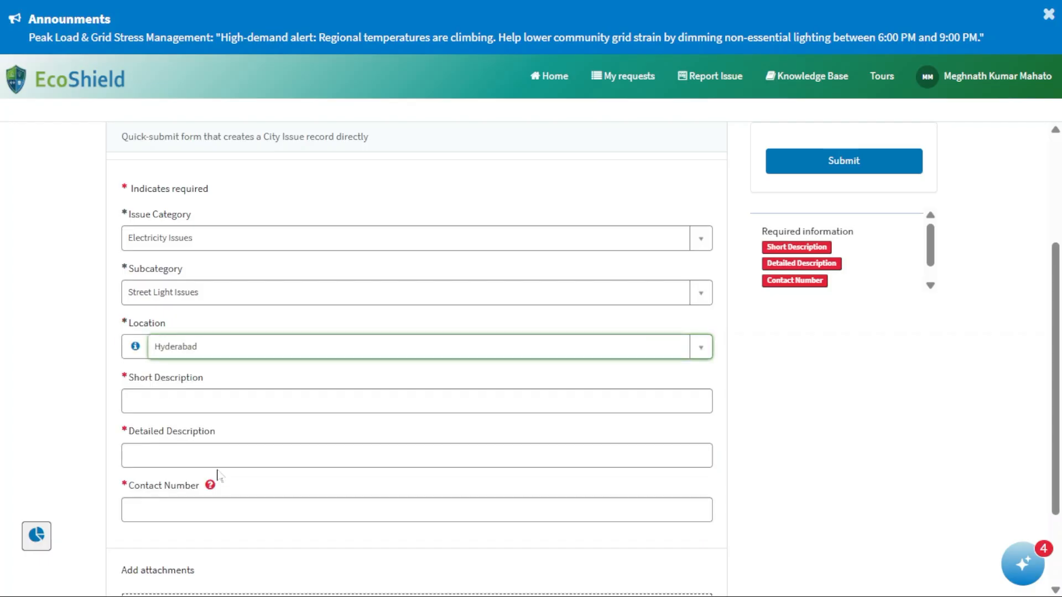
- Enter "test" as both the short description and the detailed description of the issue
{"action": "left_click", "coordinate": [132, 401]}
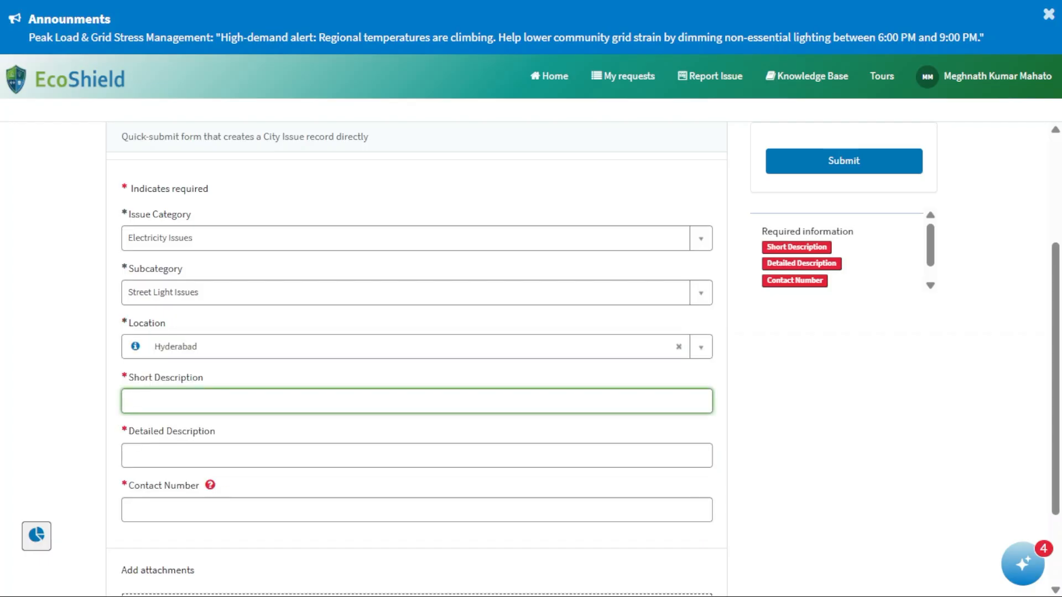
{"action": "type", "text": "test"}
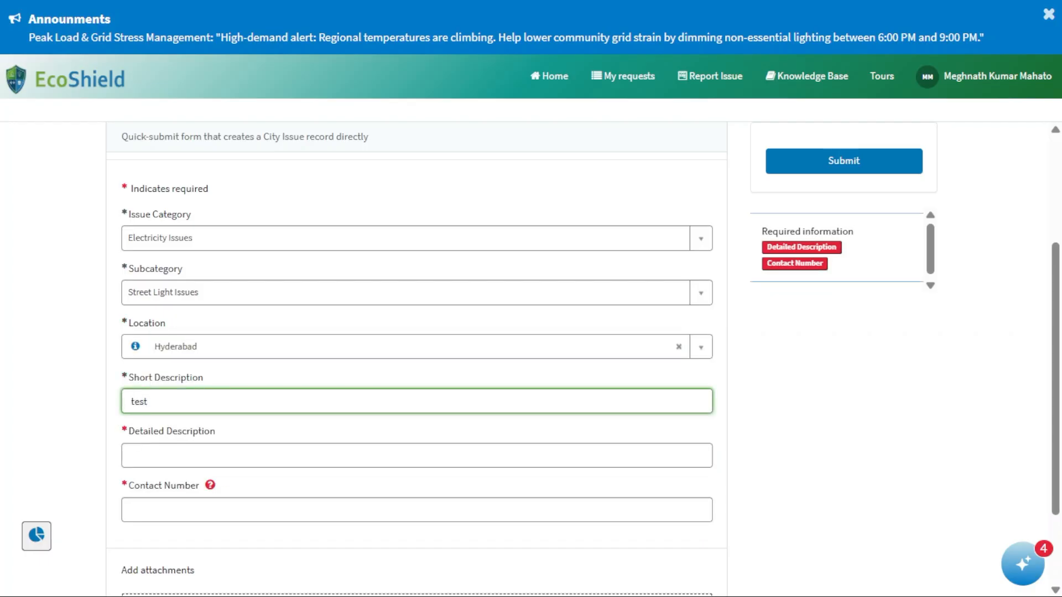
{"action": "left_click", "coordinate": [132, 455]}
{"action": "type", "text": "test"}
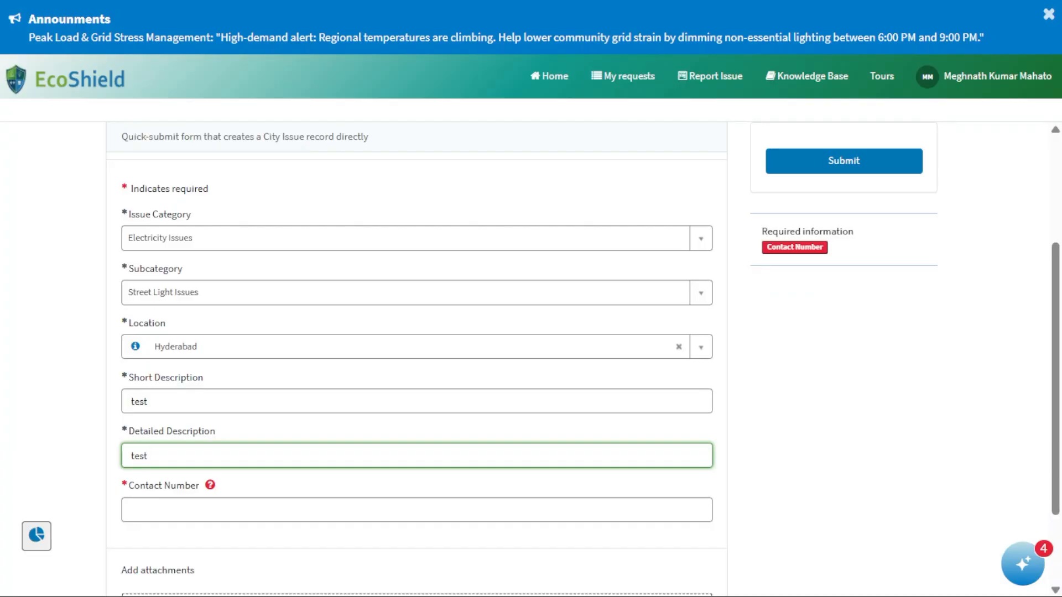
- Fill in the issue report's contact number with a 10-digit phone number
{"action": "scroll", "coordinate": [239, 427], "scroll_direction": "down", "scroll_amount": 2}
{"action": "left_click", "coordinate": [131, 396]}
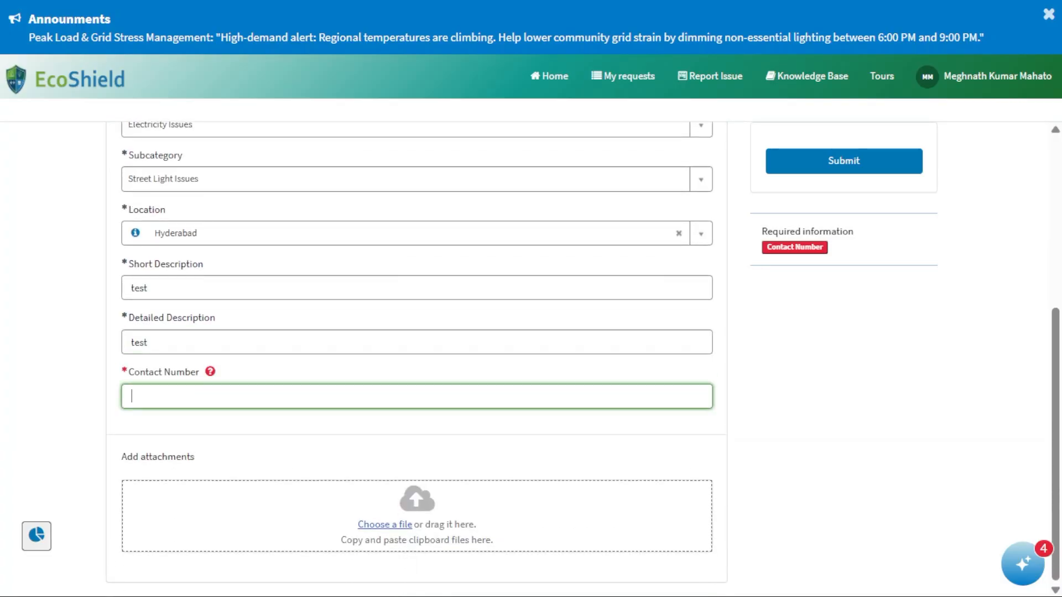
{"action": "type", "text": "9"}
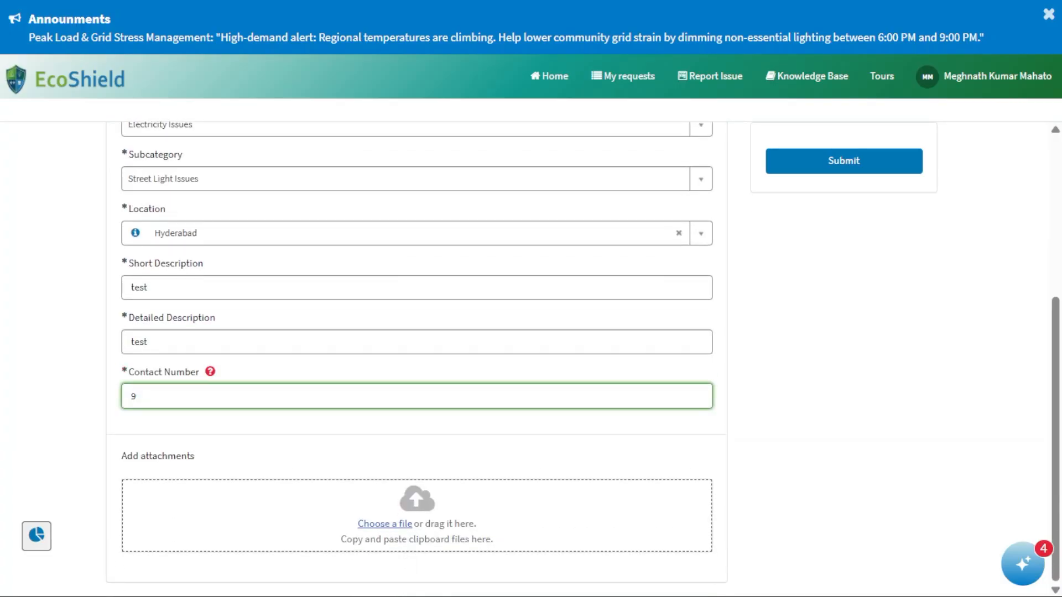
{"action": "type", "text": "876543210"}
{"action": "left_click", "coordinate": [235, 428]}
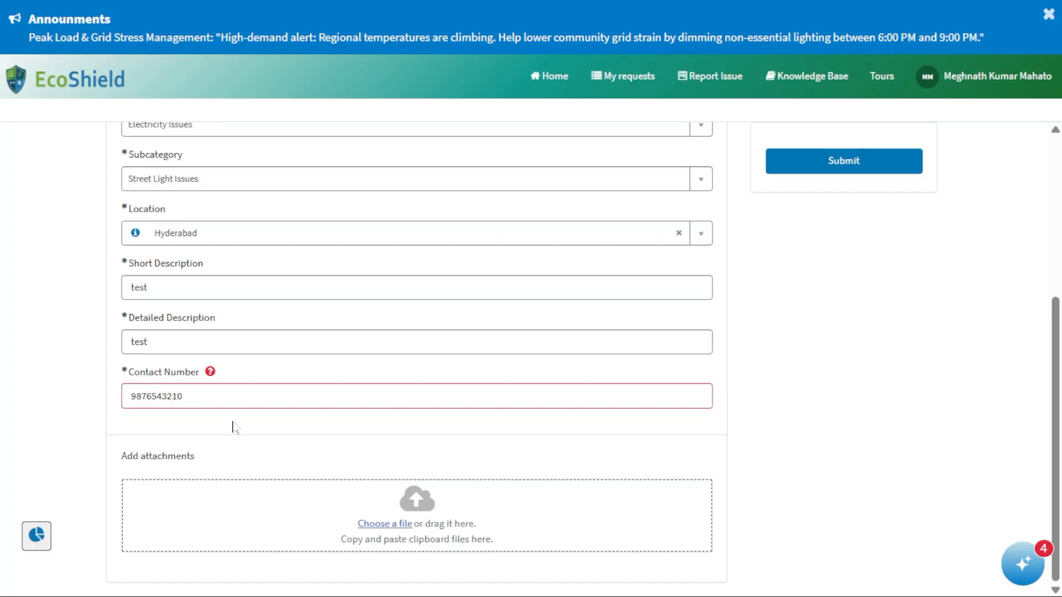
- Test the contact number's validation by adding an extra digit, and remove that digit again
{"action": "left_click", "coordinate": [183, 396]}
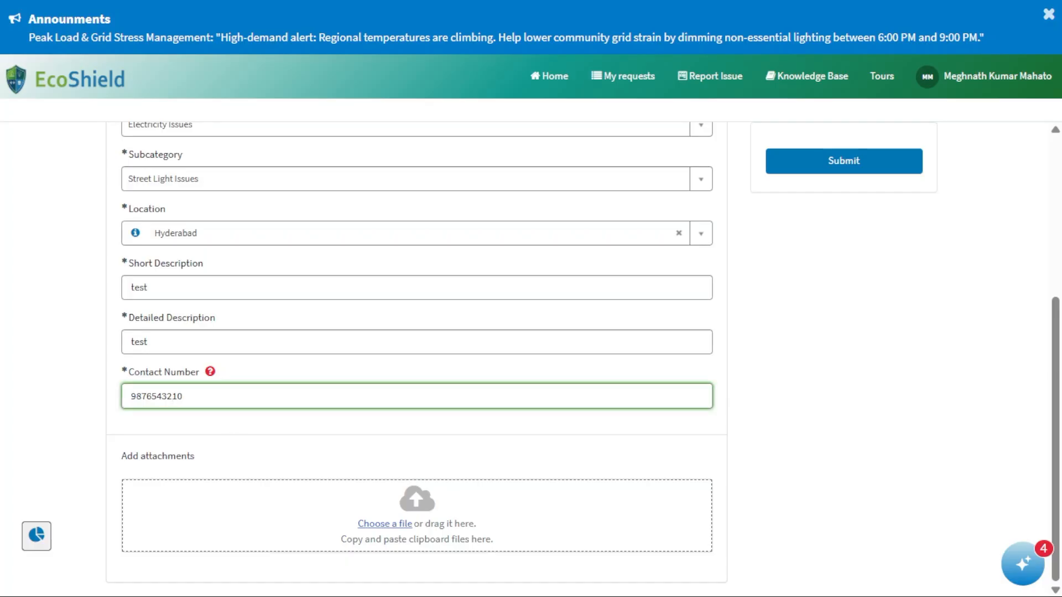
{"action": "left_click", "coordinate": [235, 432]}
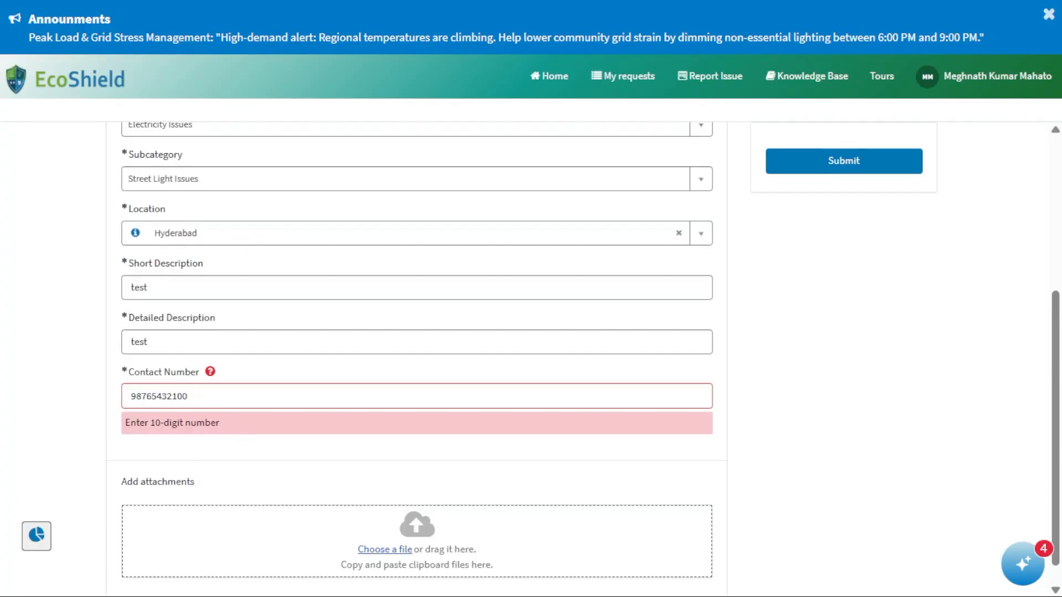
{"action": "left_click", "coordinate": [189, 396]}
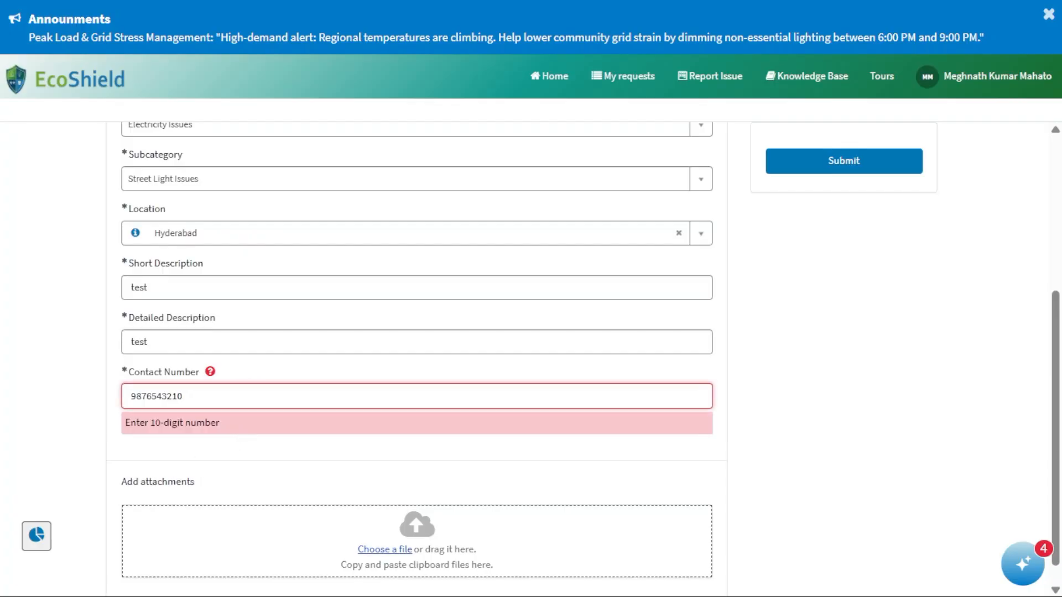
{"action": "left_click", "coordinate": [244, 451]}
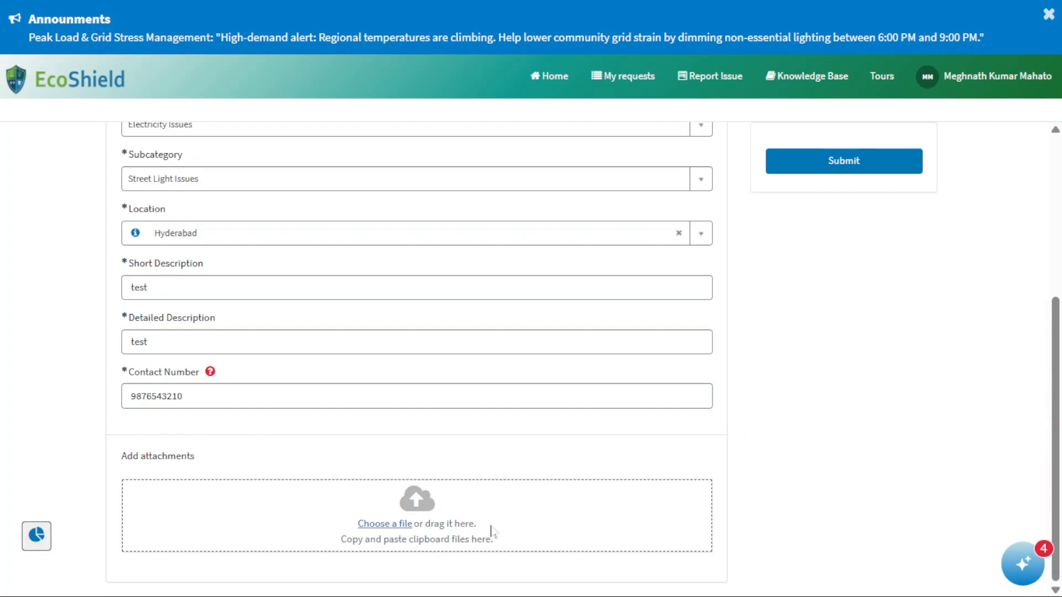
- Submit the civic issue report and review the created ticket's number, assigned agent, priority and details
{"action": "scroll", "coordinate": [491, 532], "scroll_direction": "up", "scroll_amount": 5}
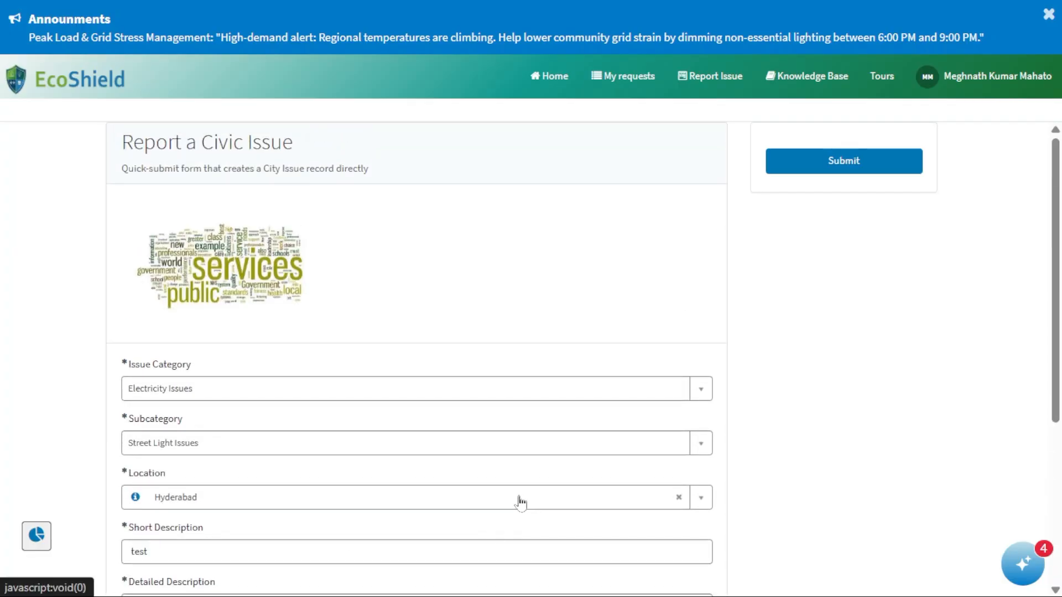
{"action": "left_click", "coordinate": [853, 165]}
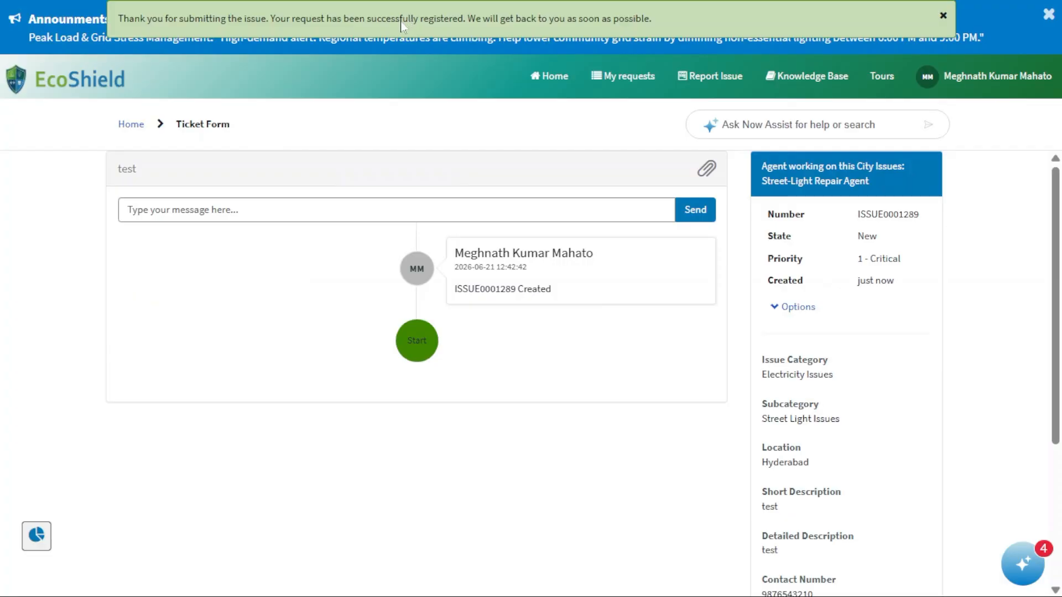
{"action": "double_click", "coordinate": [465, 290]}
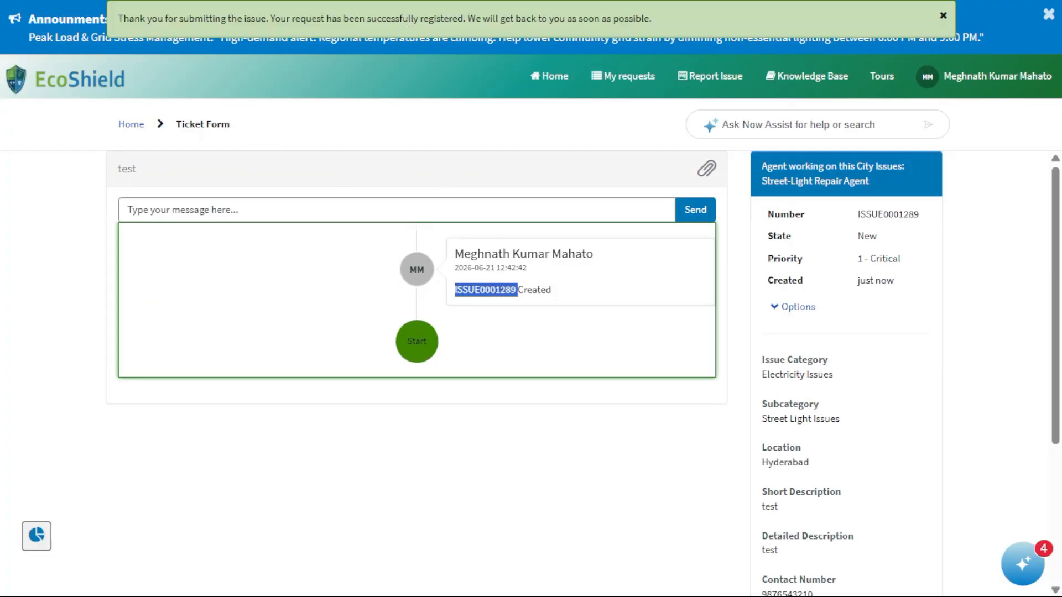
{"action": "left_click", "coordinate": [620, 427]}
{"action": "scroll", "coordinate": [619, 427], "scroll_direction": "down", "scroll_amount": 3}
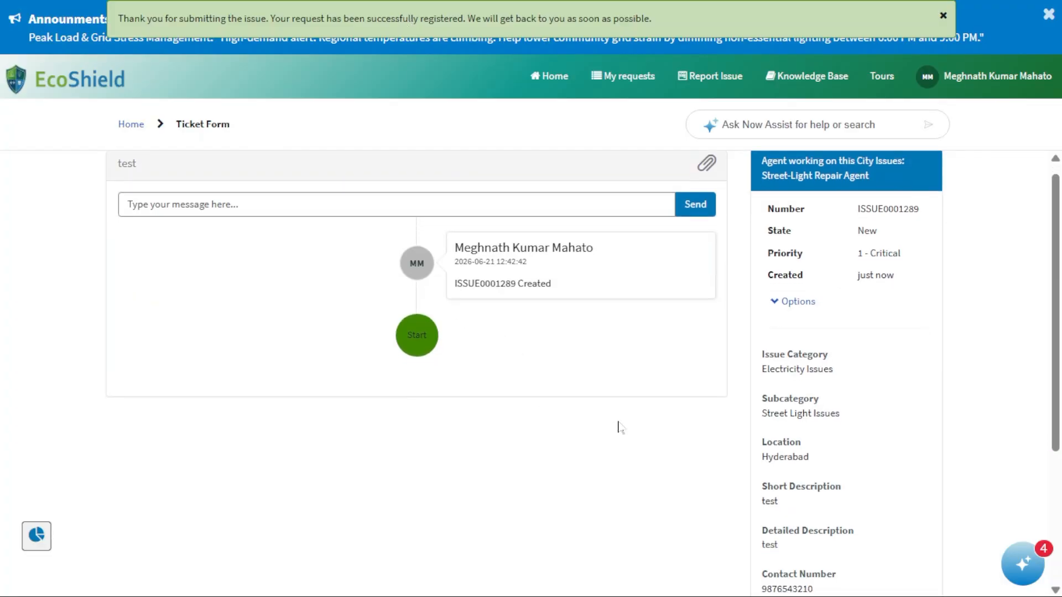
{"action": "scroll", "coordinate": [619, 427], "scroll_direction": "up", "scroll_amount": 3}
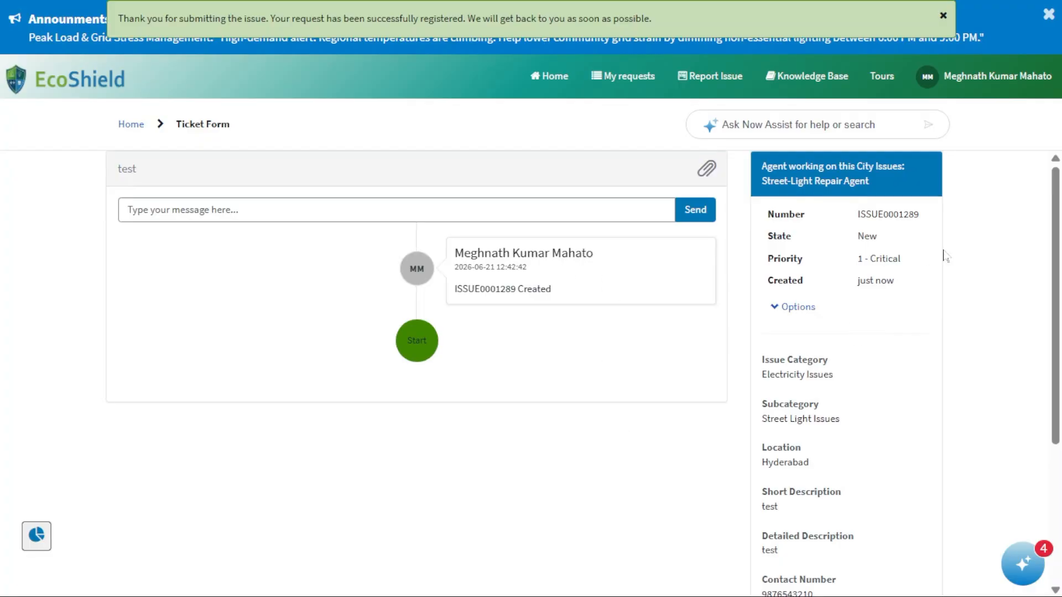
- Log out of the citizen account and log in to the department side with the street-light repair agent's saved username and password
{"action": "left_click", "coordinate": [1010, 90]}
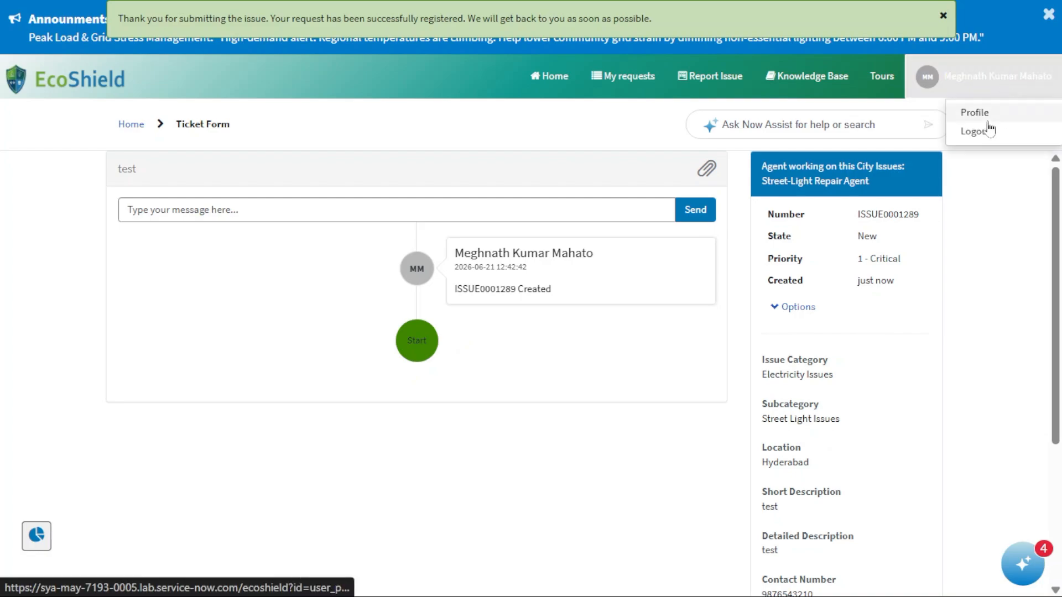
{"action": "left_click", "coordinate": [976, 132]}
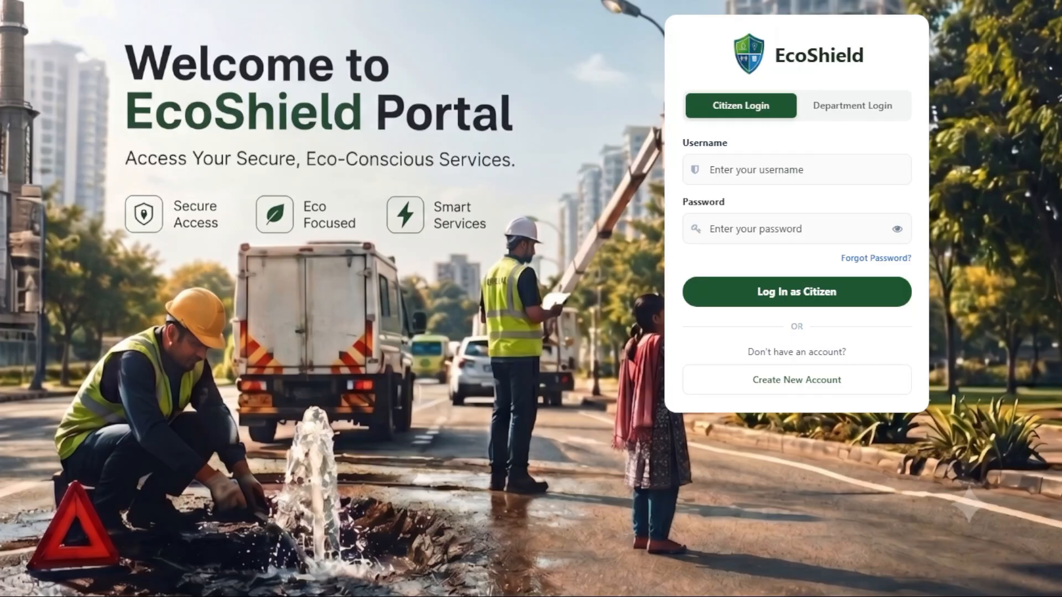
{"action": "left_click", "coordinate": [867, 119]}
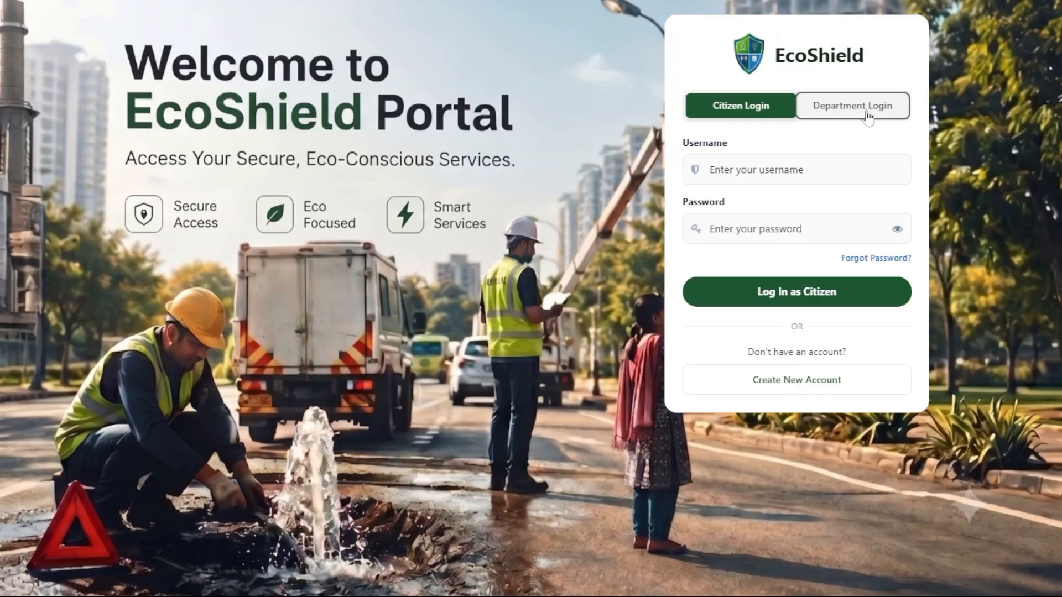
{"action": "left_click", "coordinate": [797, 169]}
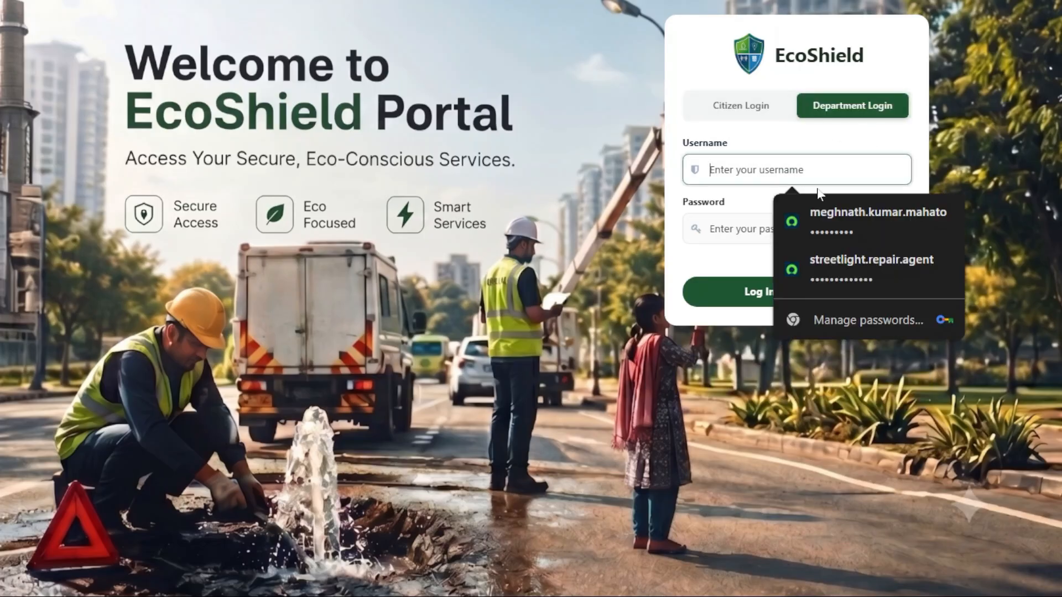
{"action": "left_click", "coordinate": [838, 274]}
{"action": "left_click", "coordinate": [810, 294]}
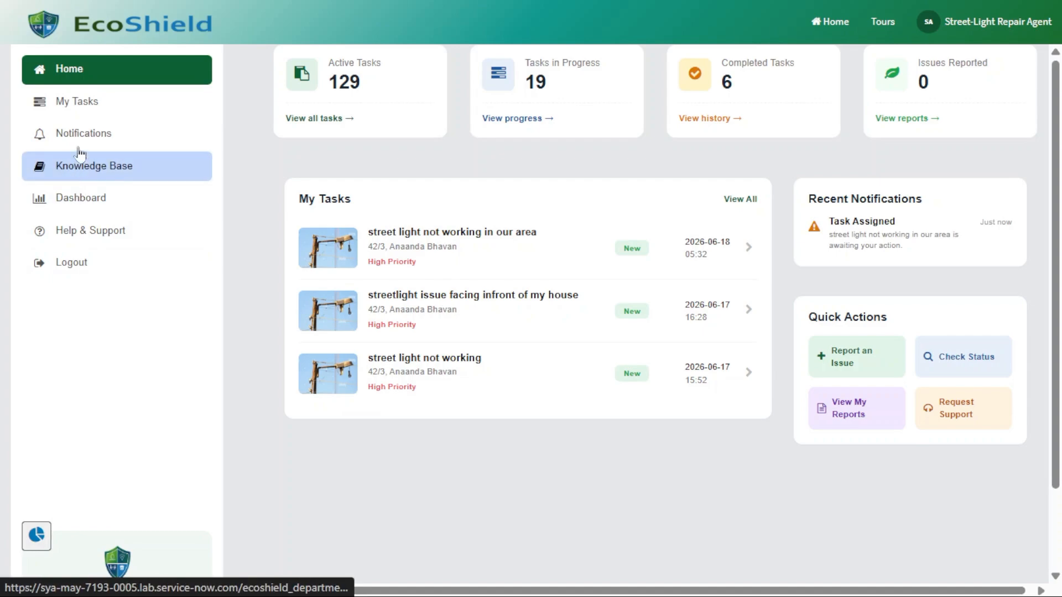
- View the agent's assigned task list, open task AGENTASK0001001, and return to the department home page
{"action": "left_click", "coordinate": [101, 113]}
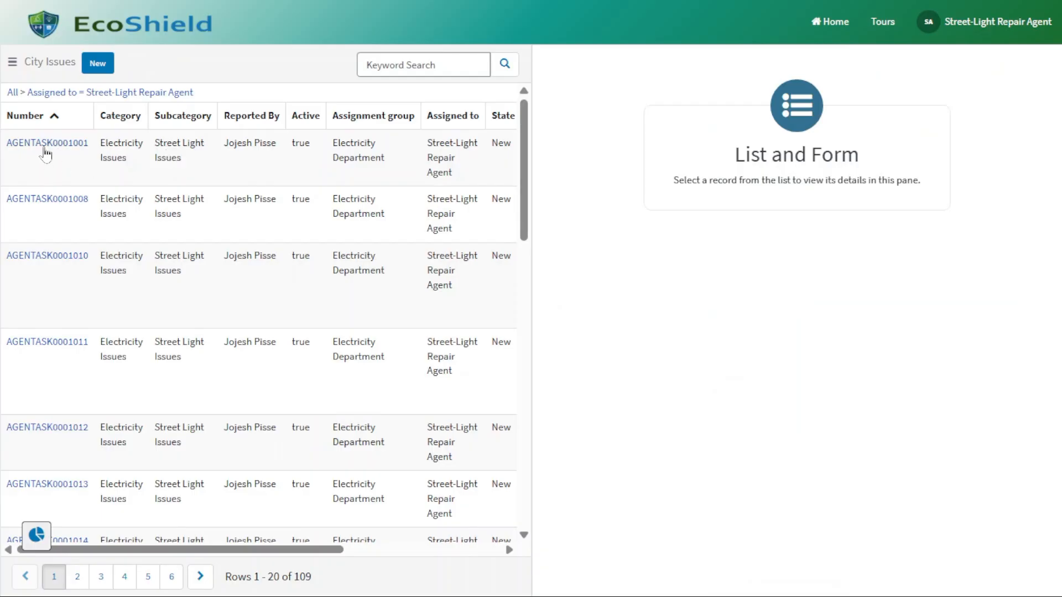
{"action": "left_click", "coordinate": [47, 156]}
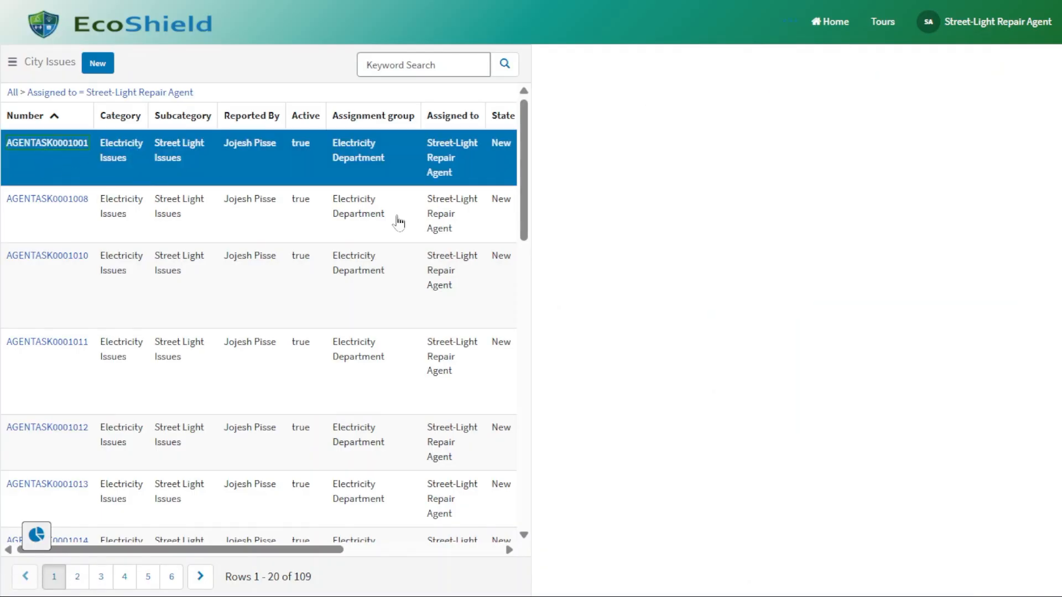
{"action": "left_click", "coordinate": [832, 22]}
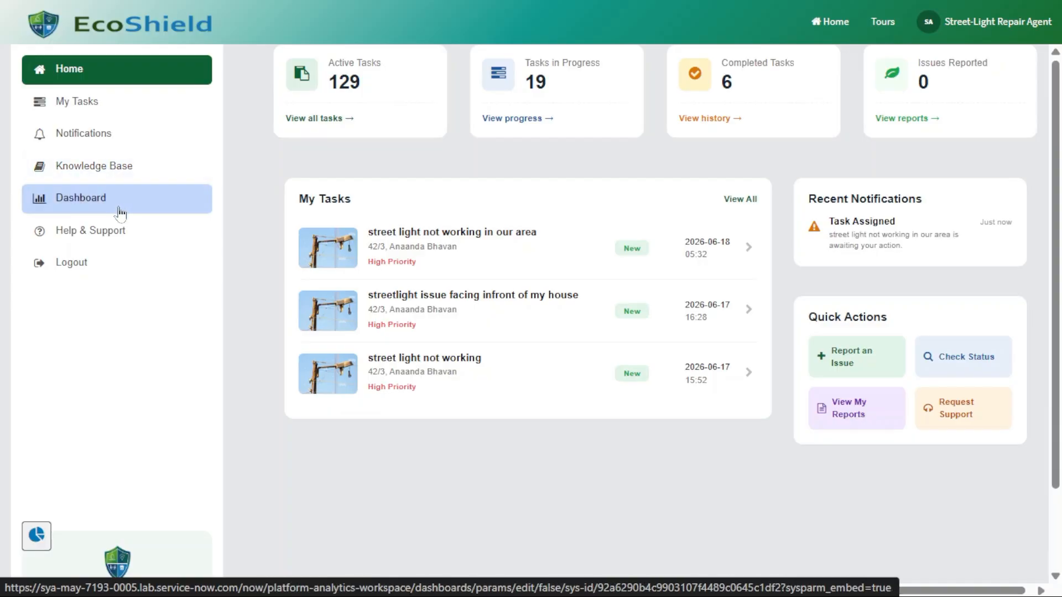
- Open the Civic Issue Monitoring dashboard, reload it, and review the category, status, department and citizen satisfaction reports
{"action": "left_click", "coordinate": [84, 208]}
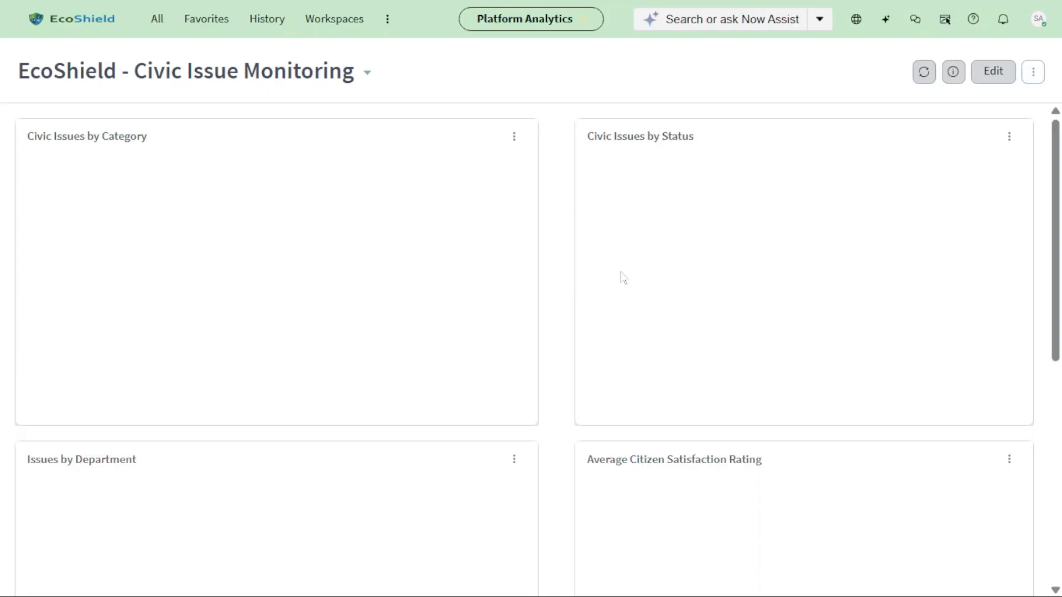
{"action": "scroll", "coordinate": [564, 335], "scroll_direction": "down", "scroll_amount": 5}
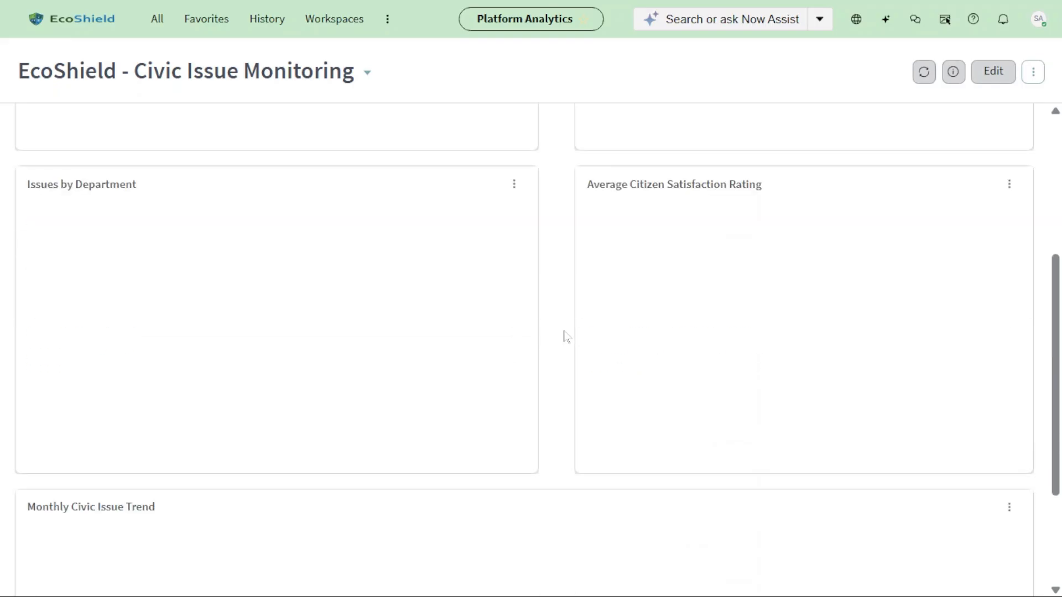
{"action": "scroll", "coordinate": [577, 328], "scroll_direction": "up", "scroll_amount": 5}
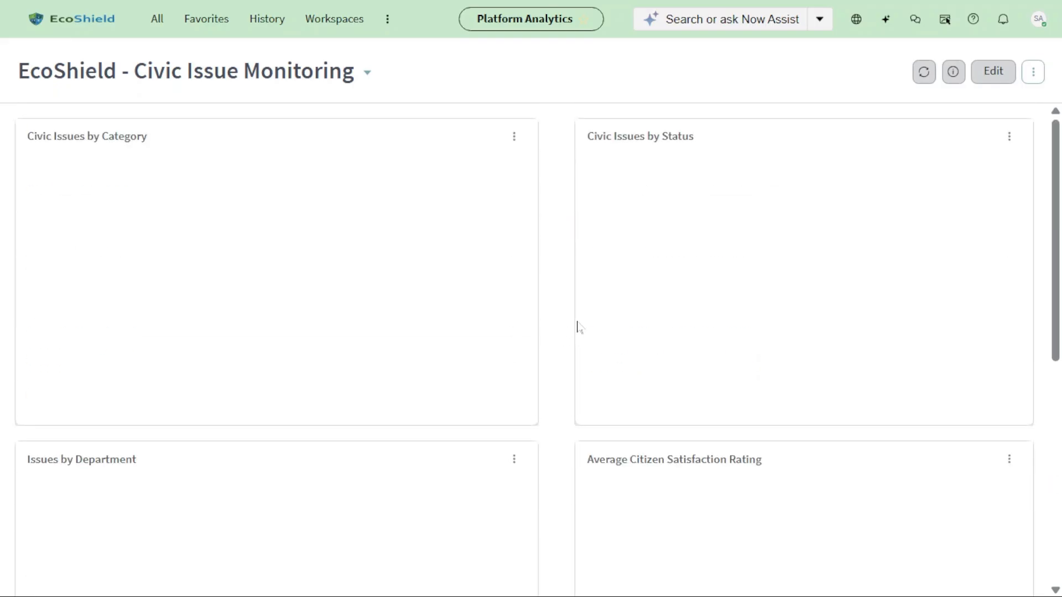
{"action": "key", "text": "F5"}
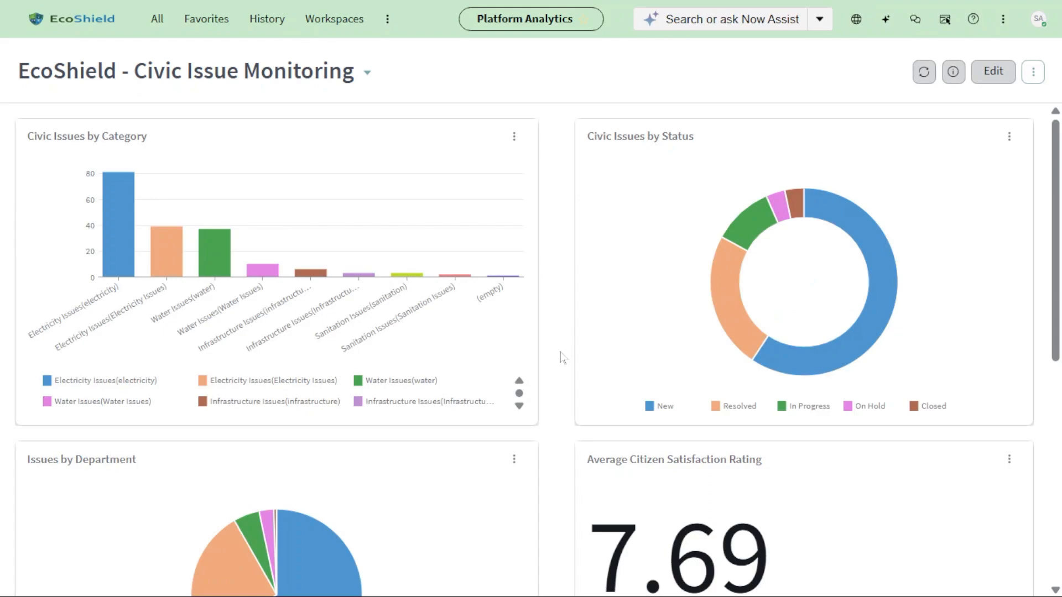
{"action": "scroll", "coordinate": [561, 357], "scroll_direction": "down", "scroll_amount": 8}
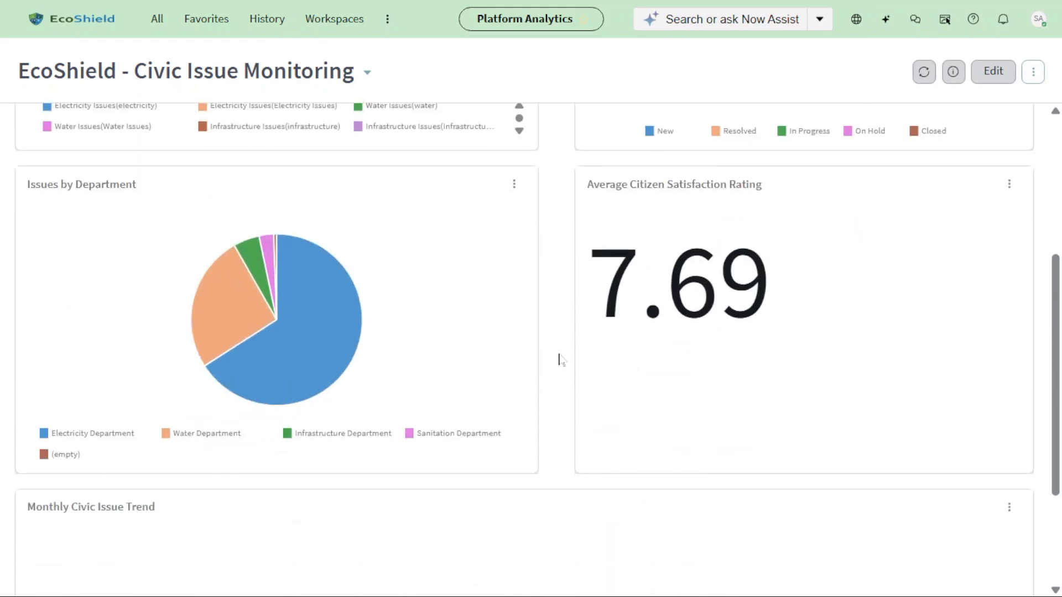
{"action": "scroll", "coordinate": [560, 359], "scroll_direction": "up", "scroll_amount": 8}
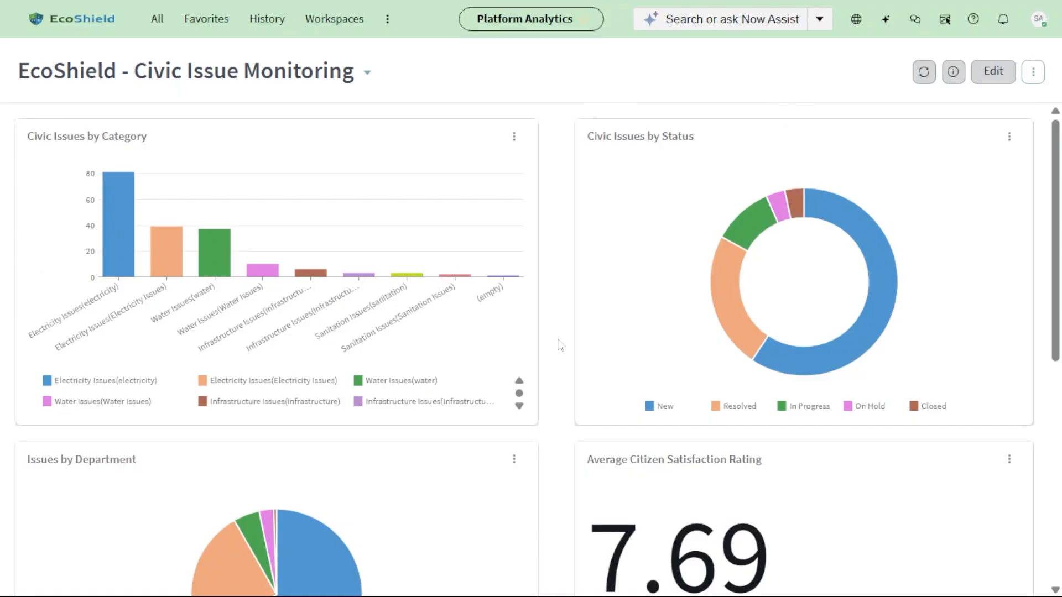
- Switch to the City Issues flow diagram and examine its trigger, notifications, manager approval, agent task and material request branches
{"action": "key", "text": "alt+Tab"}
{"action": "key", "text": "Tab"}
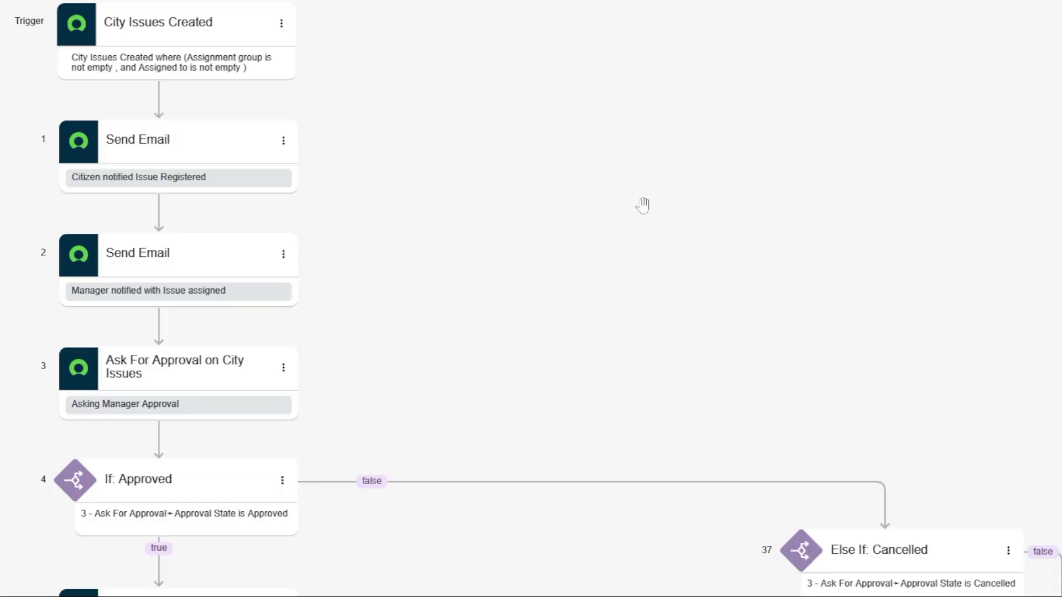
{"action": "scroll", "coordinate": [642, 206], "scroll_direction": "down", "scroll_amount": 2}
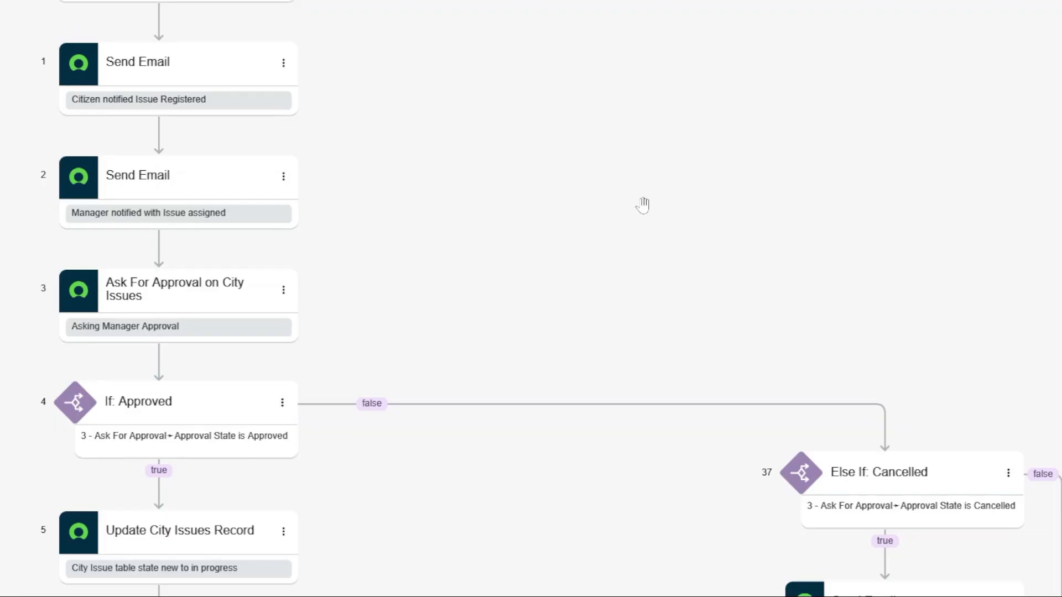
{"action": "scroll", "coordinate": [643, 205], "scroll_direction": "down", "scroll_amount": 2}
{"action": "scroll", "coordinate": [643, 206], "scroll_direction": "down", "scroll_amount": 1}
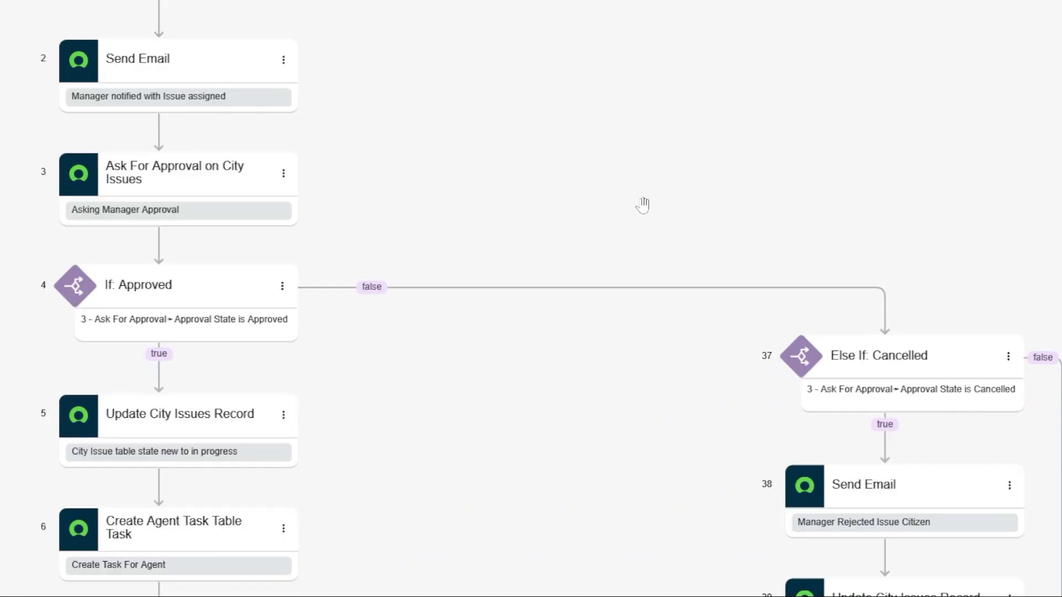
{"action": "scroll", "coordinate": [642, 205], "scroll_direction": "down", "scroll_amount": 1}
{"action": "scroll", "coordinate": [642, 205], "scroll_direction": "down", "scroll_amount": 2}
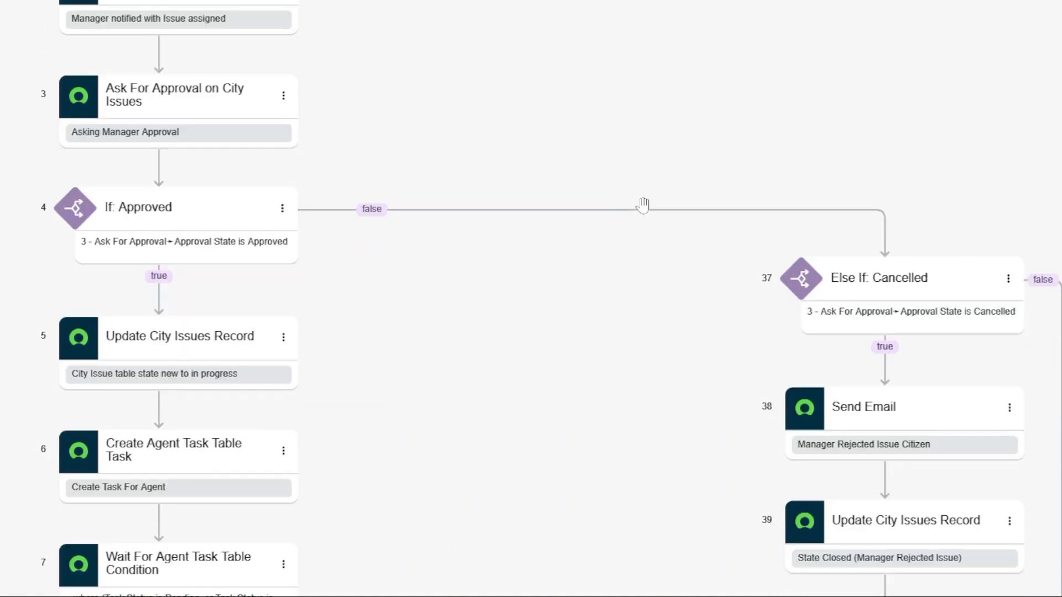
{"action": "scroll", "coordinate": [643, 205], "scroll_direction": "down", "scroll_amount": 1}
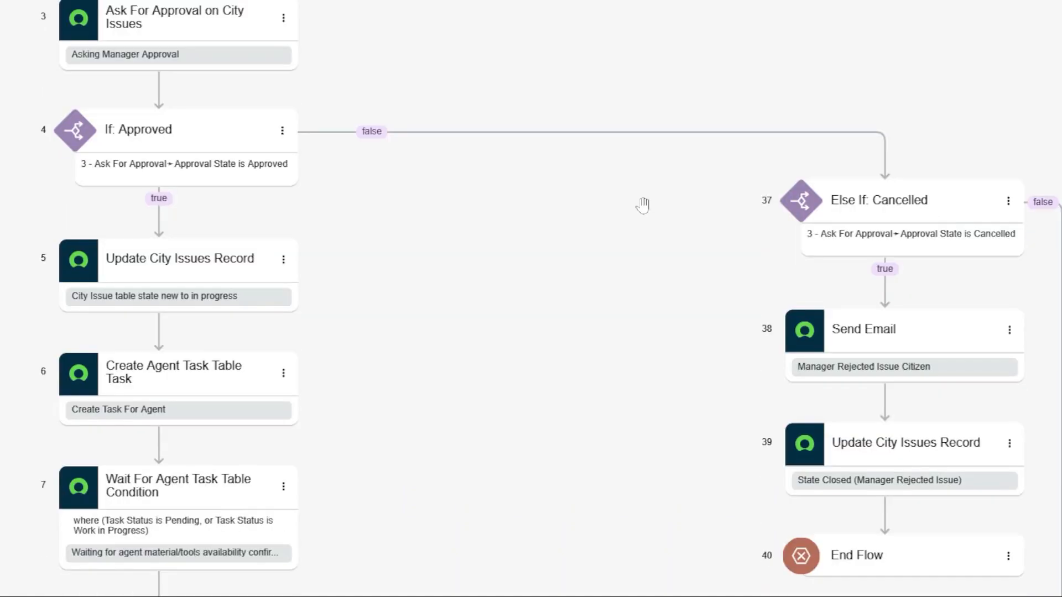
{"action": "scroll", "coordinate": [642, 205], "scroll_direction": "down", "scroll_amount": 1}
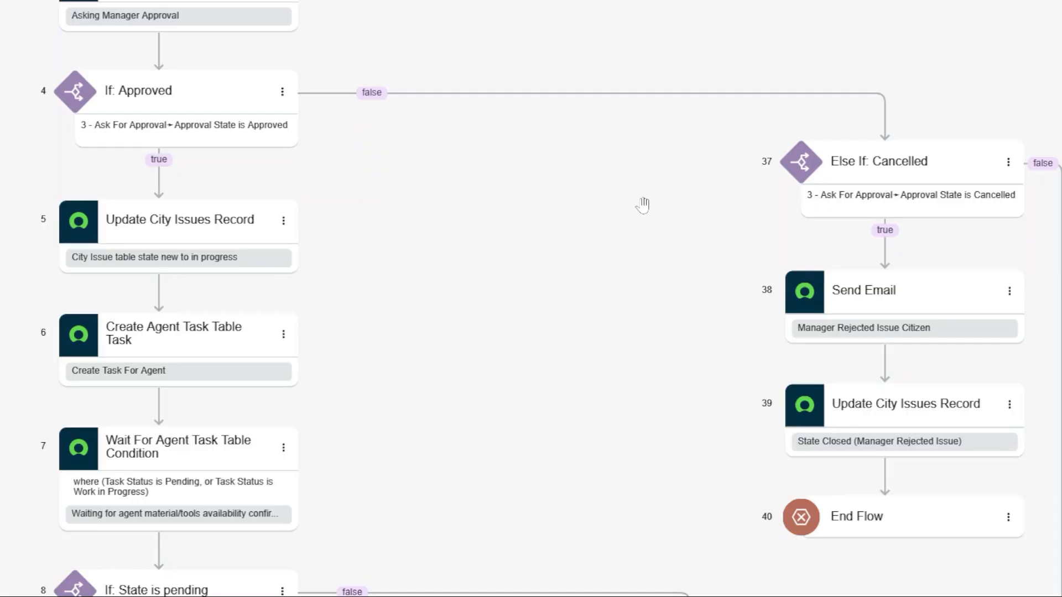
{"action": "scroll", "coordinate": [642, 205], "scroll_direction": "down", "scroll_amount": 1}
{"action": "scroll", "coordinate": [642, 205], "scroll_direction": "down", "scroll_amount": 1}
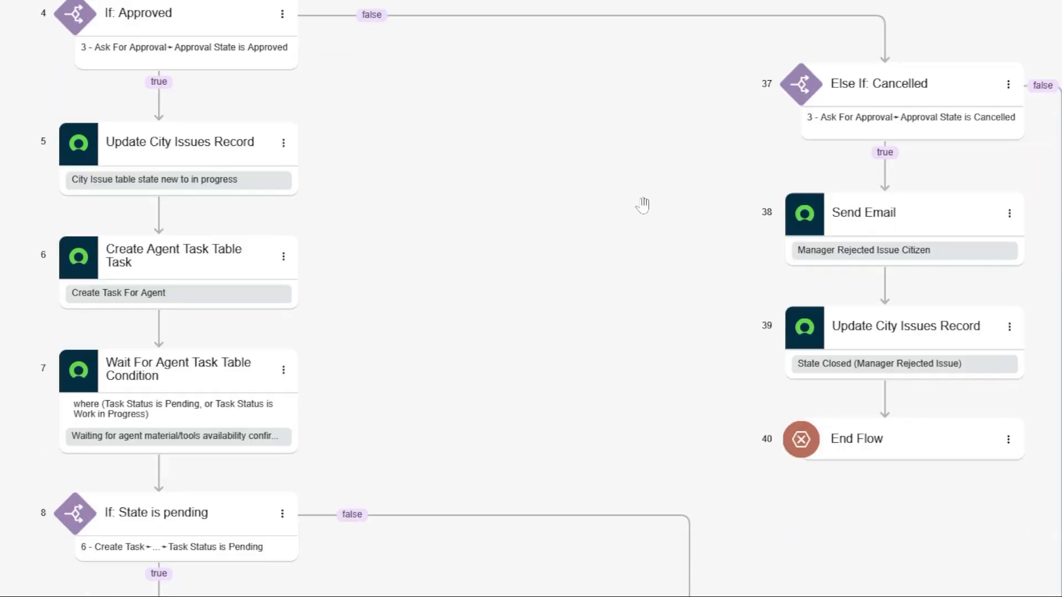
{"action": "scroll", "coordinate": [642, 205], "scroll_direction": "down", "scroll_amount": 1}
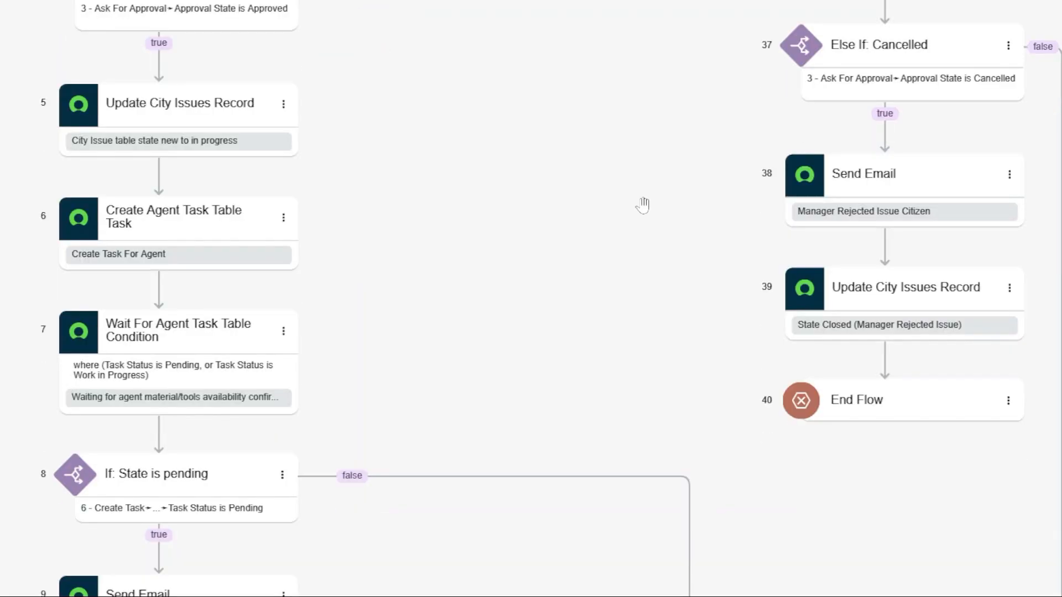
{"action": "scroll", "coordinate": [642, 205], "scroll_direction": "down", "scroll_amount": 3}
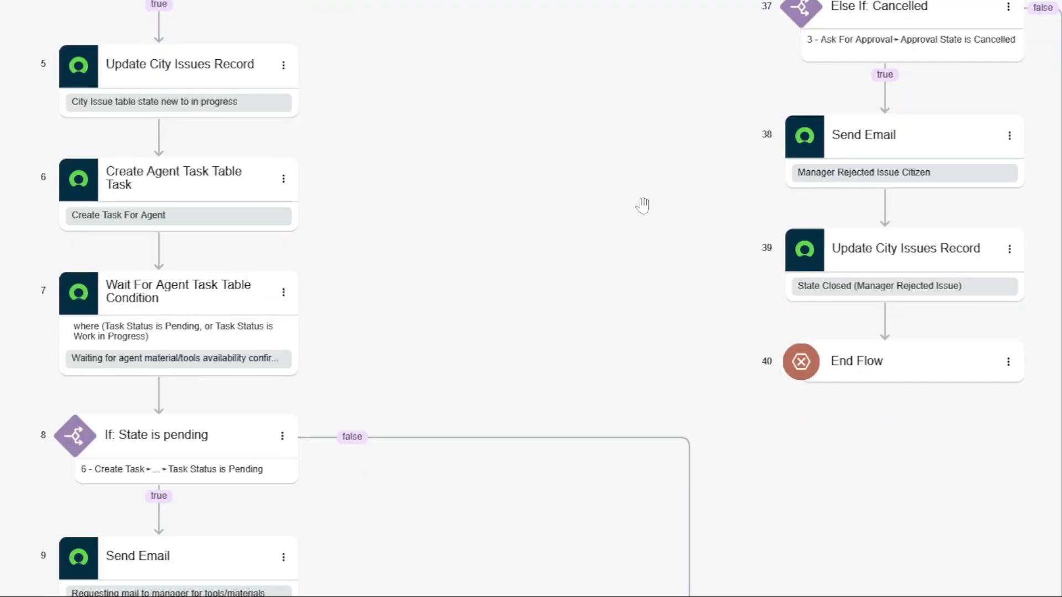
{"action": "scroll", "coordinate": [642, 205], "scroll_direction": "down", "scroll_amount": 1}
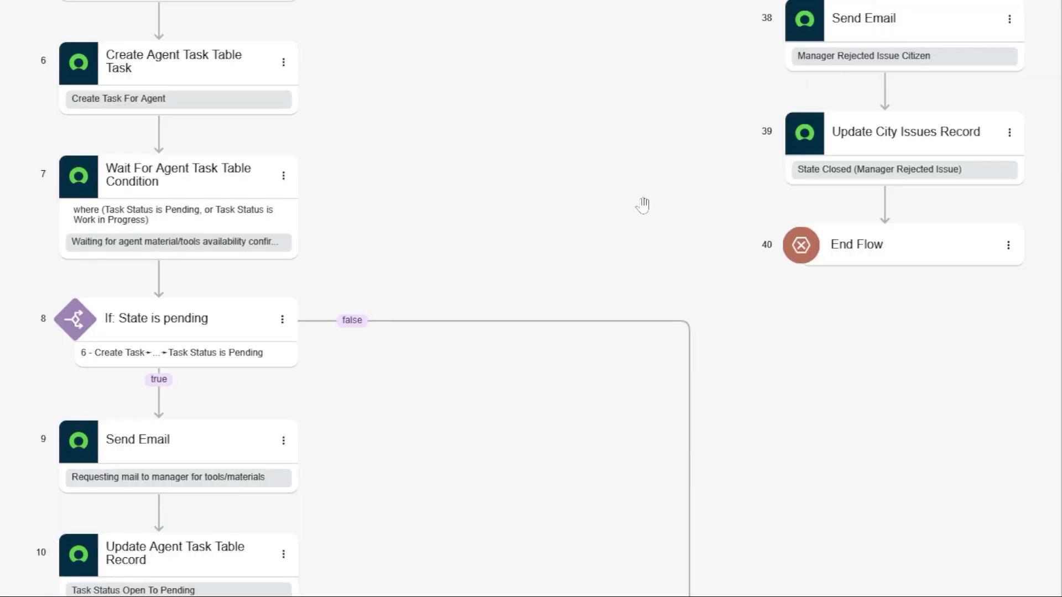
{"action": "scroll", "coordinate": [642, 205], "scroll_direction": "down", "scroll_amount": 2}
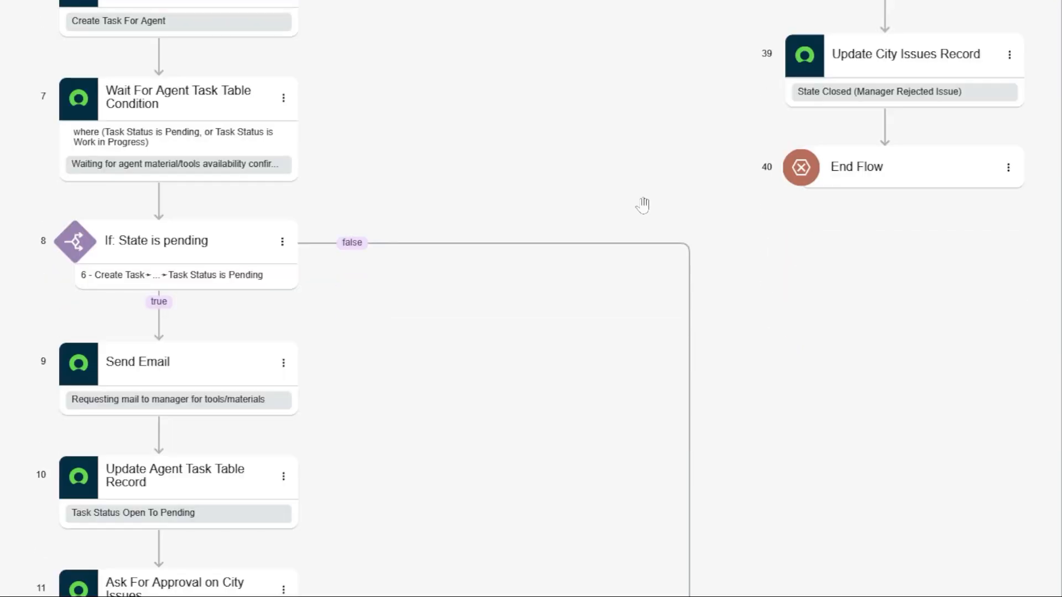
{"action": "scroll", "coordinate": [642, 205], "scroll_direction": "down", "scroll_amount": 1}
{"action": "scroll", "coordinate": [643, 205], "scroll_direction": "down", "scroll_amount": 2}
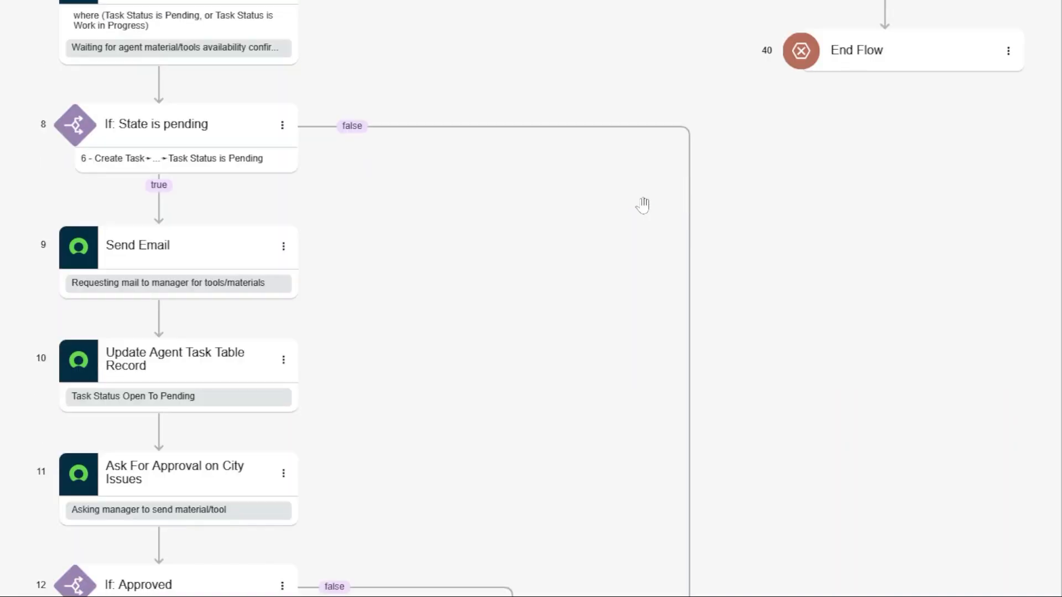
{"action": "scroll", "coordinate": [642, 205], "scroll_direction": "down", "scroll_amount": 1}
{"action": "scroll", "coordinate": [643, 205], "scroll_direction": "down", "scroll_amount": 2}
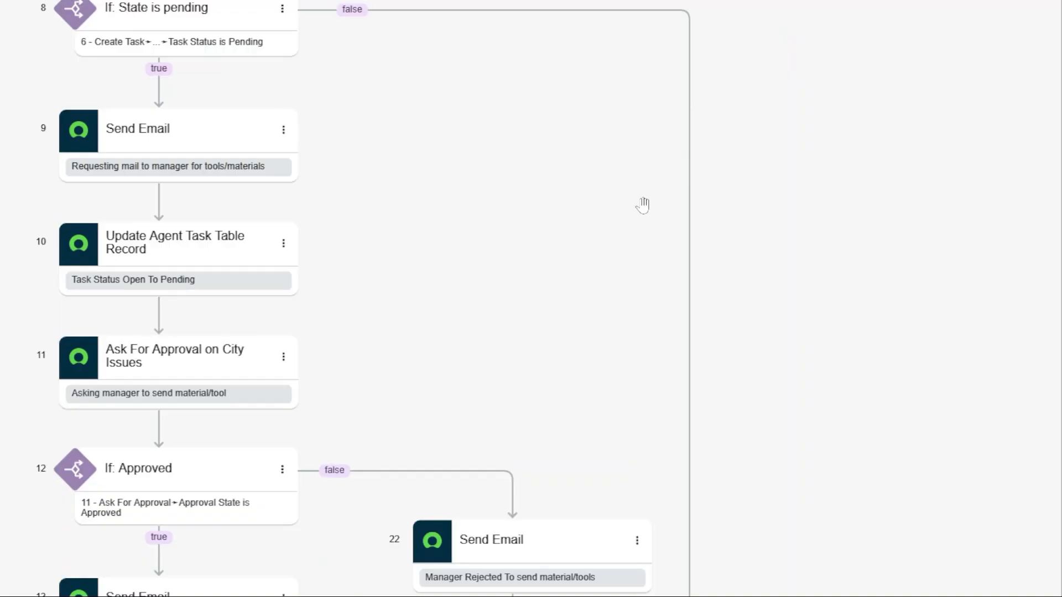
{"action": "scroll", "coordinate": [642, 205], "scroll_direction": "down", "scroll_amount": 1}
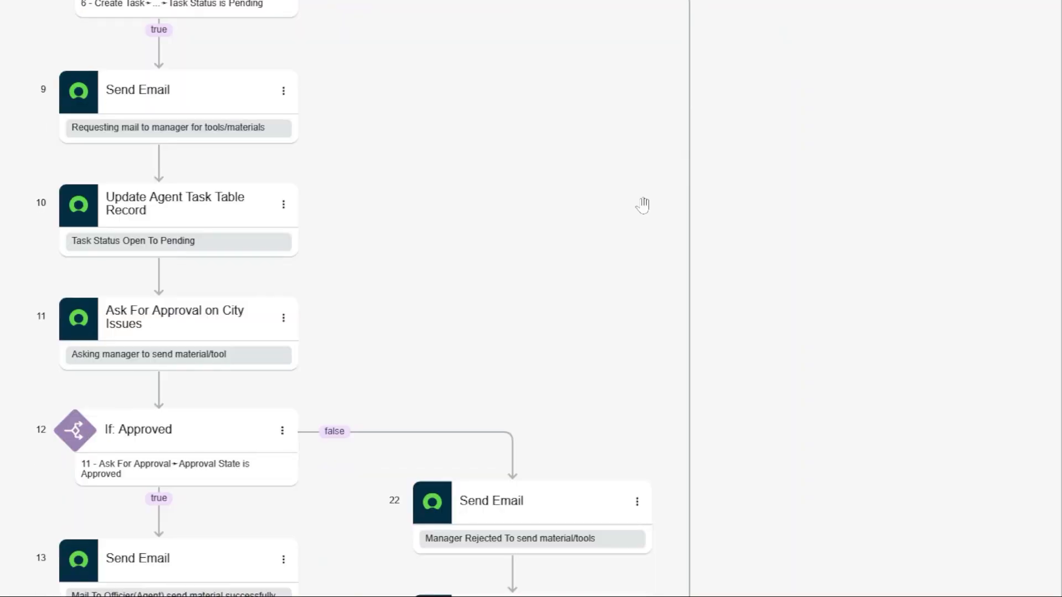
{"action": "scroll", "coordinate": [642, 206], "scroll_direction": "down", "scroll_amount": 2}
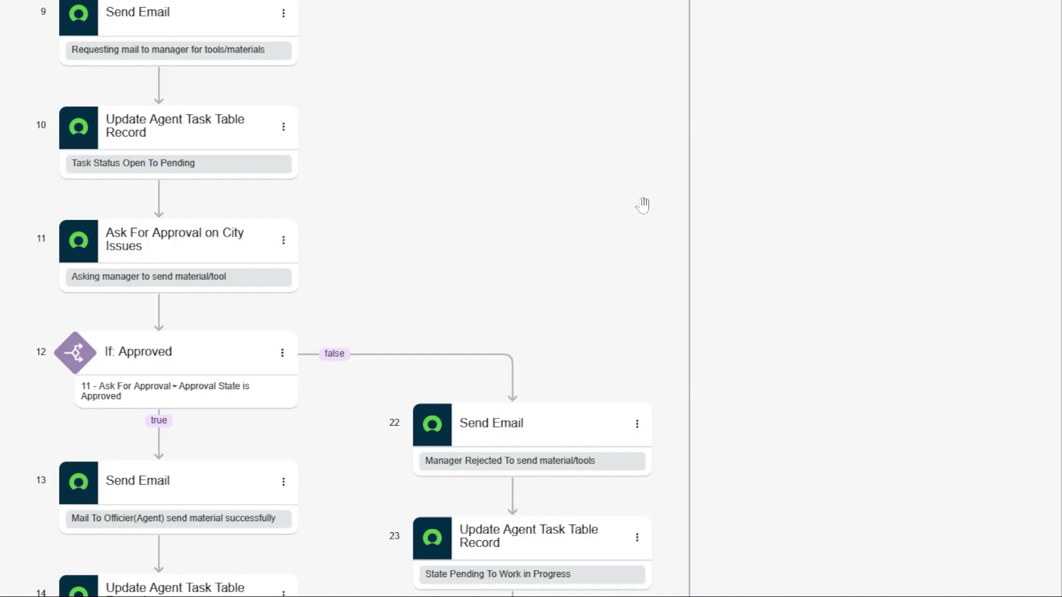
{"action": "scroll", "coordinate": [642, 205], "scroll_direction": "down", "scroll_amount": 1}
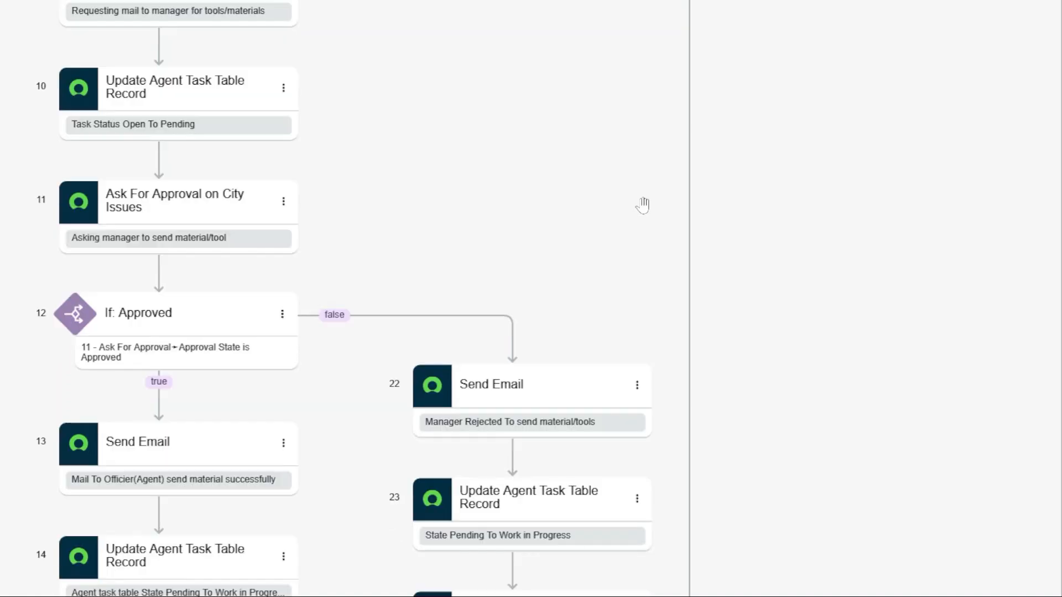
{"action": "scroll", "coordinate": [642, 205], "scroll_direction": "down", "scroll_amount": 3}
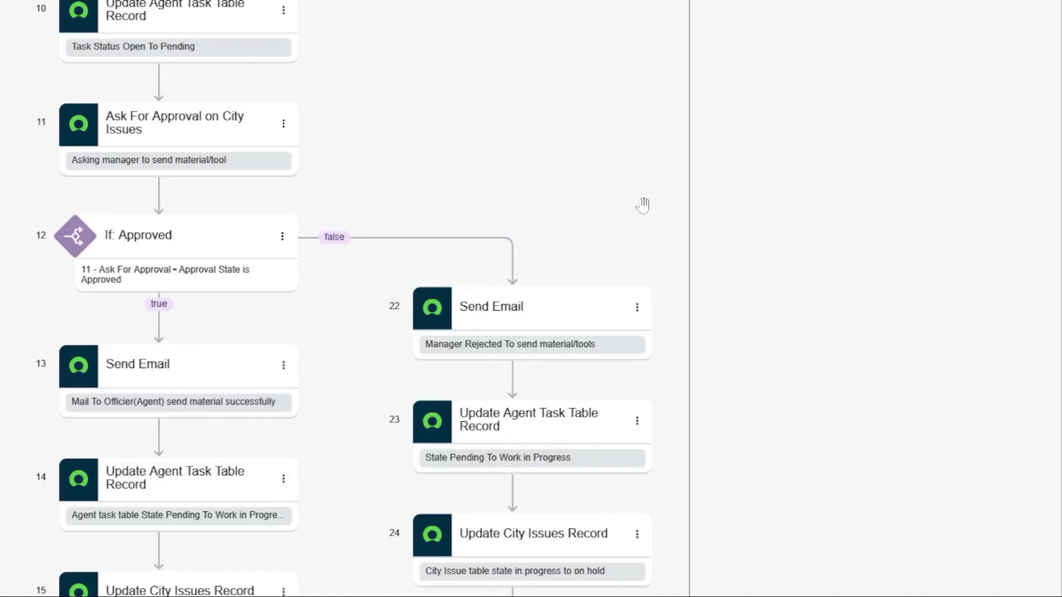
{"action": "scroll", "coordinate": [642, 205], "scroll_direction": "down", "scroll_amount": 1}
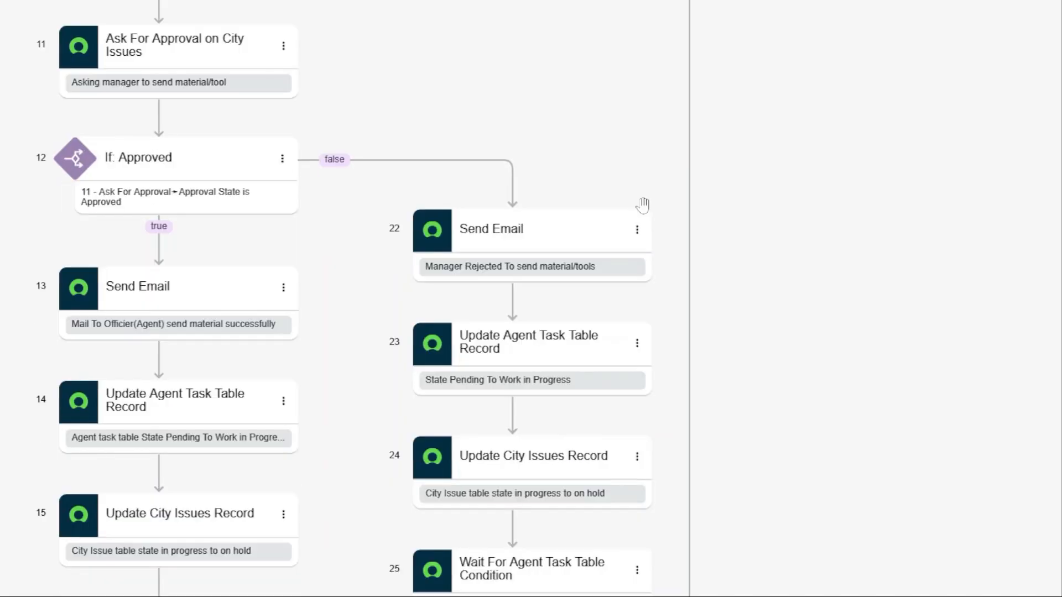
{"action": "scroll", "coordinate": [642, 205], "scroll_direction": "down", "scroll_amount": 1}
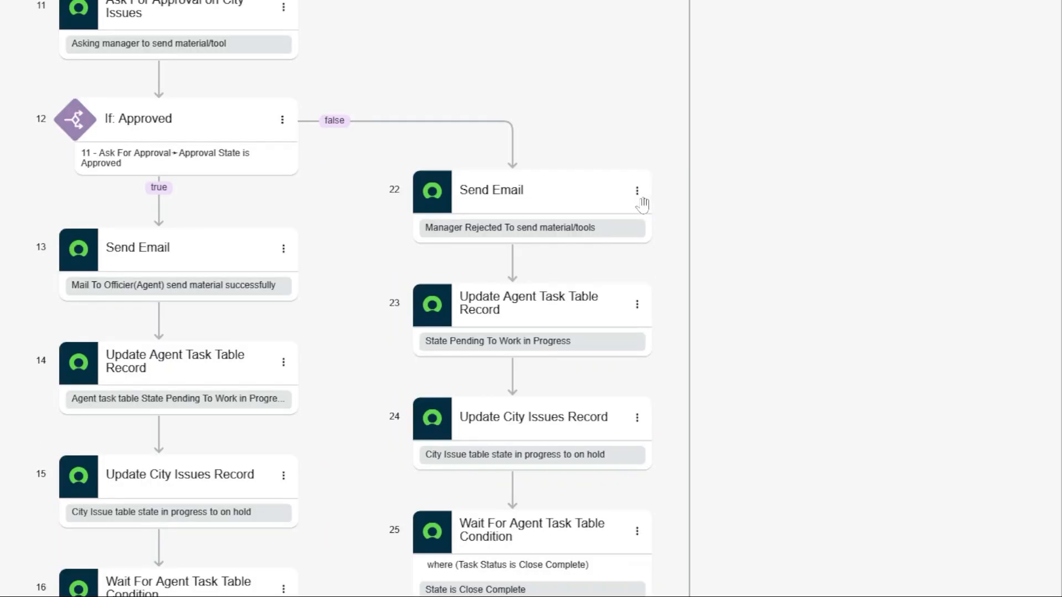
{"action": "scroll", "coordinate": [643, 205], "scroll_direction": "down", "scroll_amount": 3}
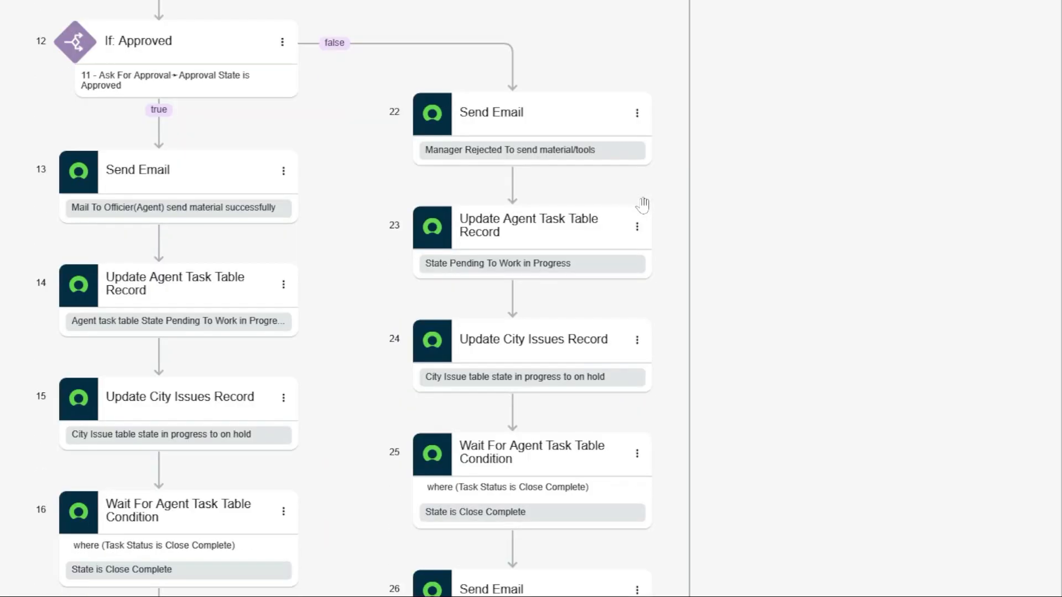
{"action": "scroll", "coordinate": [642, 205], "scroll_direction": "down", "scroll_amount": 1}
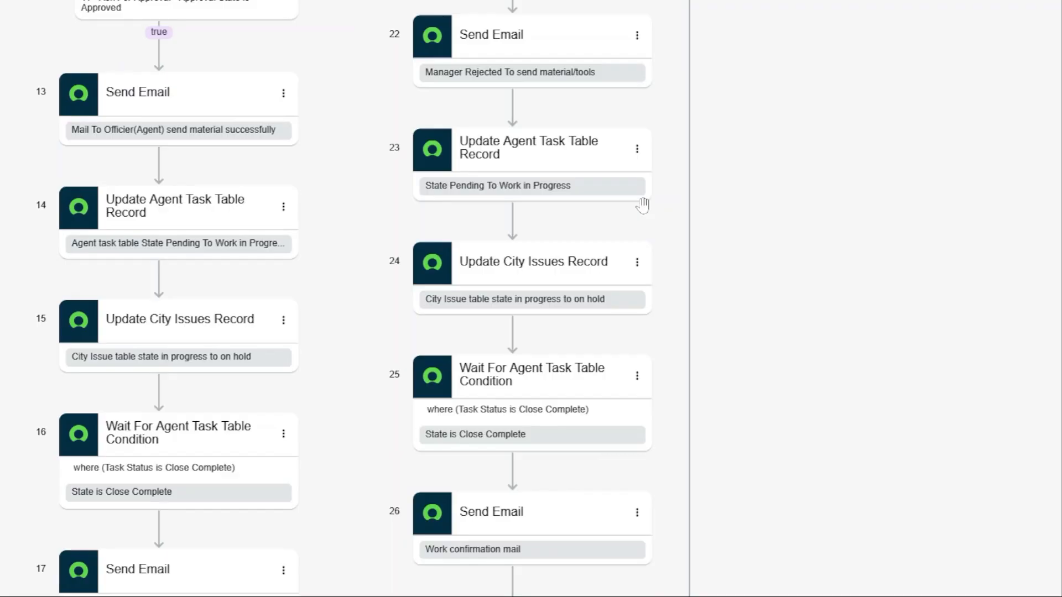
- Examine the approved and rejected material request branches, from the record updates and close-complete wait through the resolved mail to End Flow
{"action": "scroll", "coordinate": [642, 205], "scroll_direction": "down", "scroll_amount": 1}
{"action": "scroll", "coordinate": [642, 206], "scroll_direction": "down", "scroll_amount": 3}
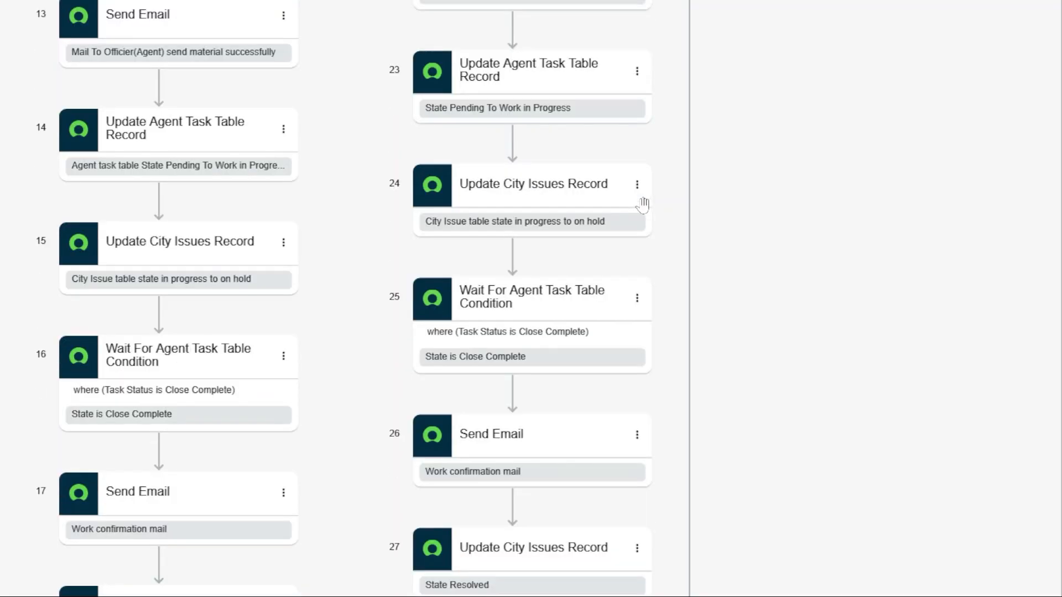
{"action": "scroll", "coordinate": [642, 205], "scroll_direction": "down", "scroll_amount": 1}
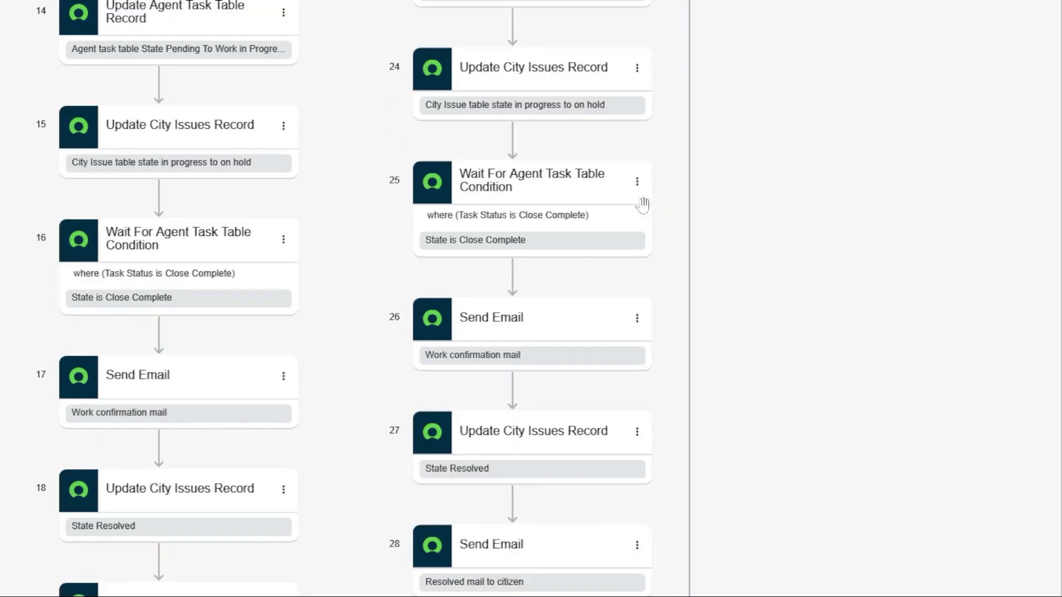
{"action": "scroll", "coordinate": [643, 205], "scroll_direction": "down", "scroll_amount": 1}
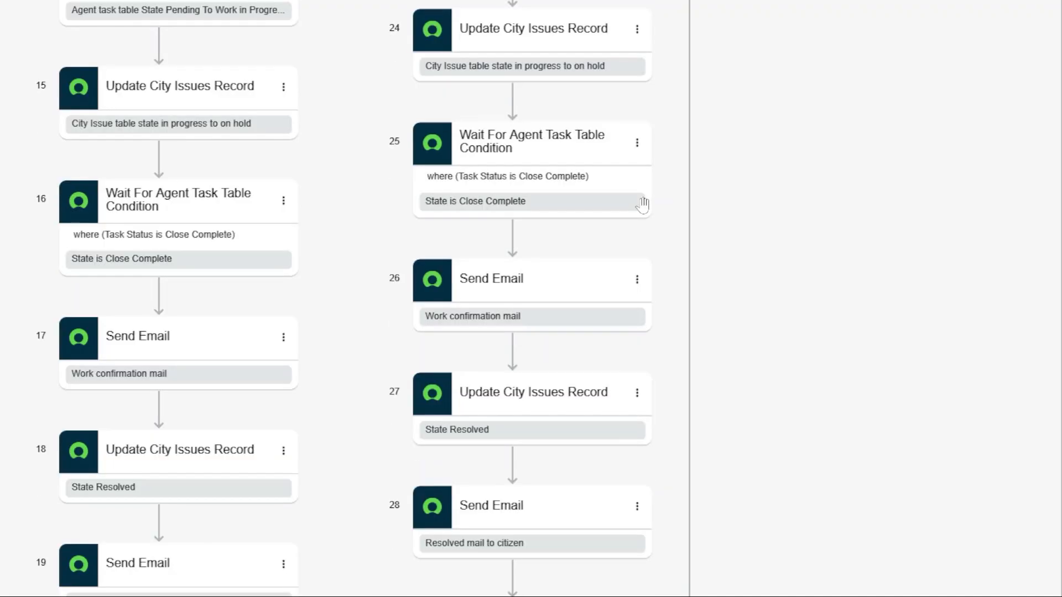
{"action": "scroll", "coordinate": [642, 205], "scroll_direction": "down", "scroll_amount": 1}
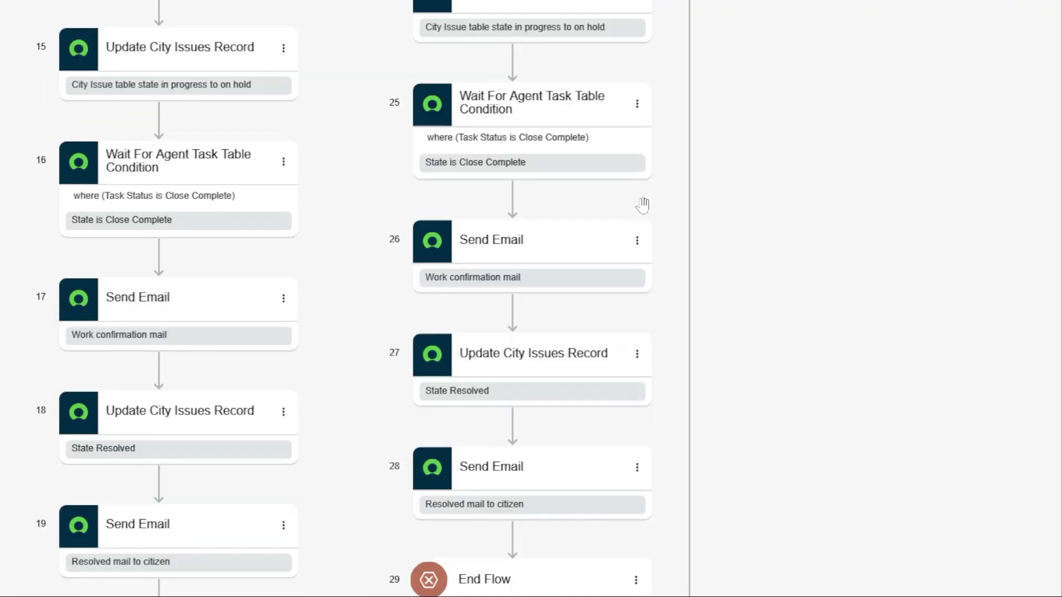
{"action": "scroll", "coordinate": [642, 205], "scroll_direction": "down", "scroll_amount": 1}
{"action": "scroll", "coordinate": [643, 205], "scroll_direction": "down", "scroll_amount": 1}
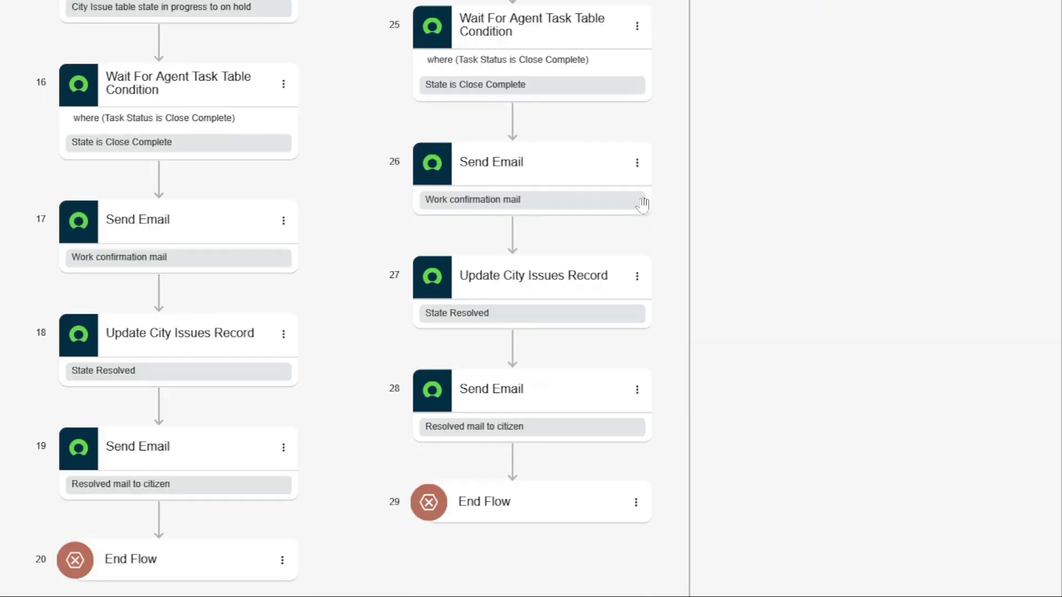
{"action": "scroll", "coordinate": [642, 206], "scroll_direction": "down", "scroll_amount": 4}
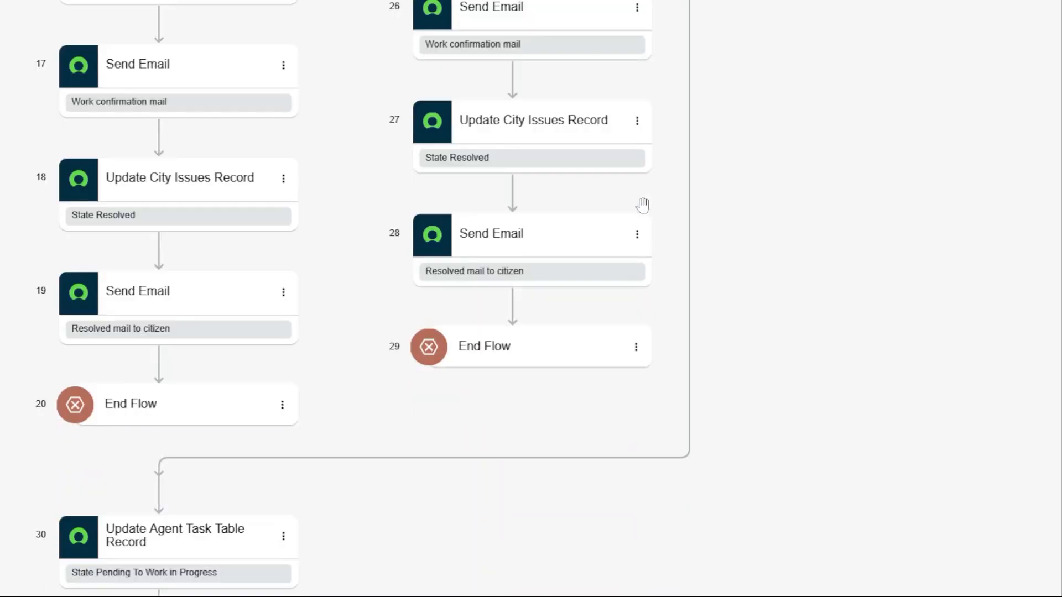
- Examine the path after the material request branches, from the Update Agent Task Table Record action in node 30 to End Flow in node 36
{"action": "scroll", "coordinate": [642, 205], "scroll_direction": "down", "scroll_amount": 1}
{"action": "scroll", "coordinate": [642, 205], "scroll_direction": "down", "scroll_amount": 2}
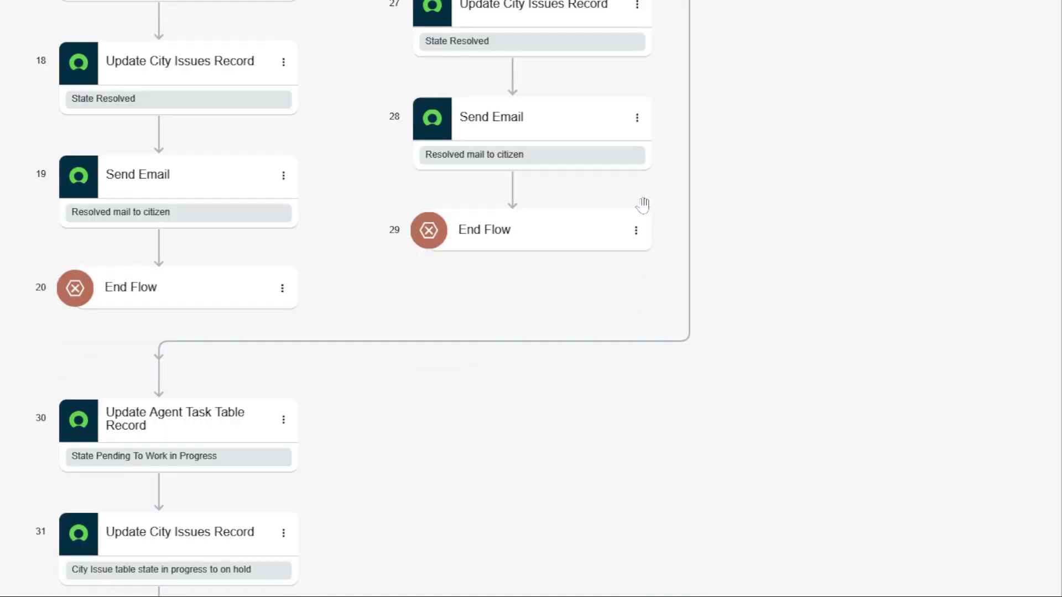
{"action": "scroll", "coordinate": [643, 205], "scroll_direction": "down", "scroll_amount": 2}
{"action": "scroll", "coordinate": [643, 206], "scroll_direction": "down", "scroll_amount": 1}
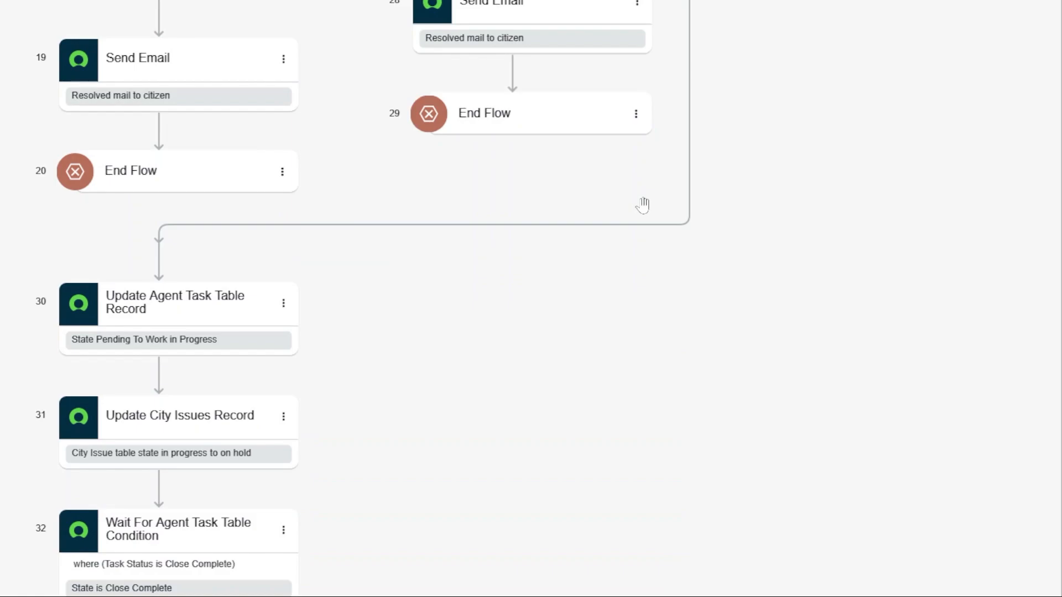
{"action": "scroll", "coordinate": [642, 205], "scroll_direction": "down", "scroll_amount": 2}
{"action": "scroll", "coordinate": [643, 205], "scroll_direction": "down", "scroll_amount": 2}
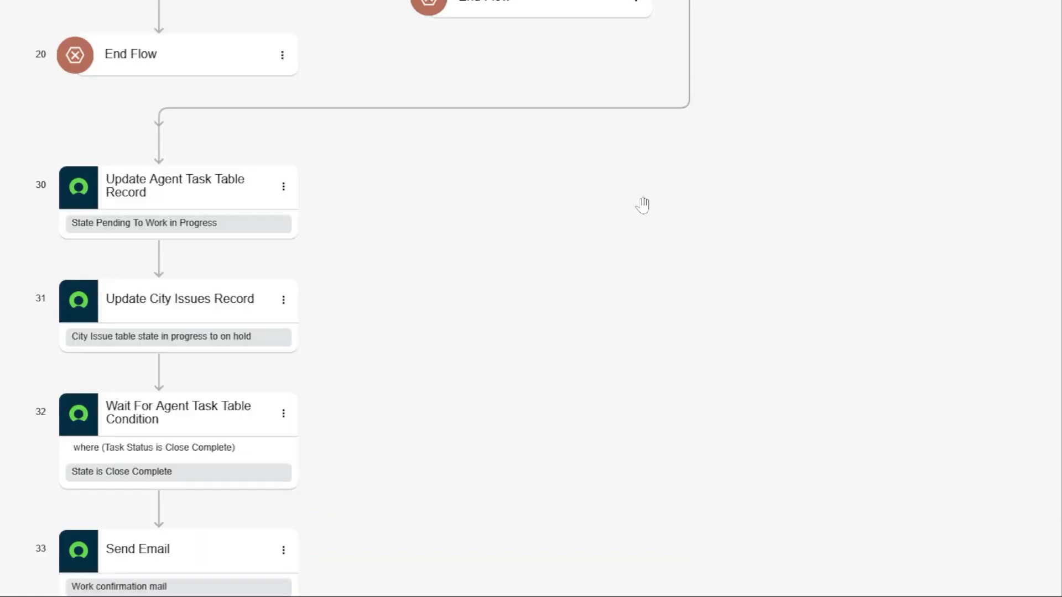
{"action": "scroll", "coordinate": [642, 205], "scroll_direction": "down", "scroll_amount": 1}
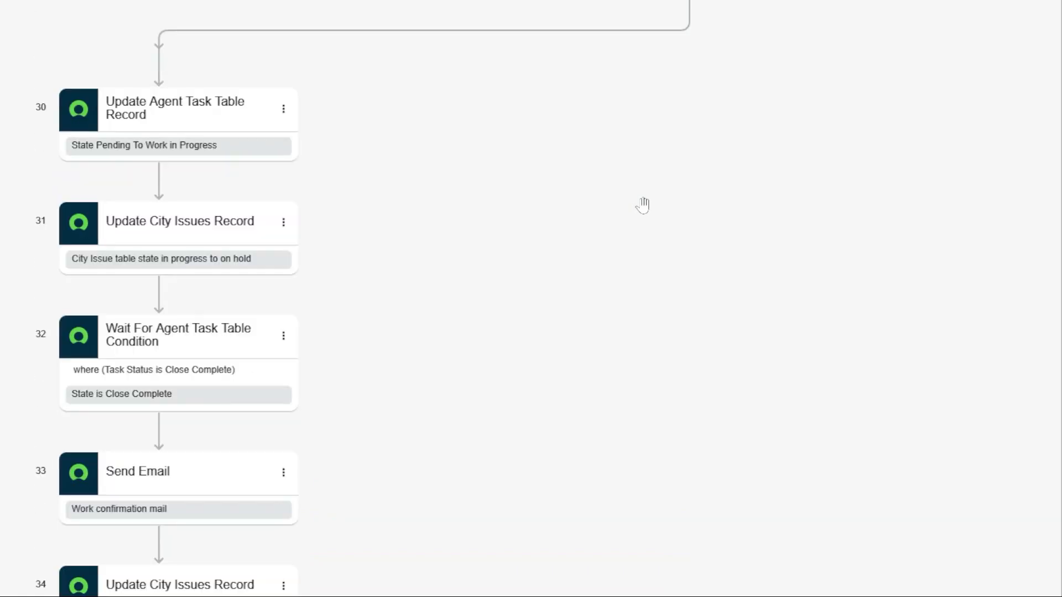
{"action": "scroll", "coordinate": [642, 205], "scroll_direction": "down", "scroll_amount": 1}
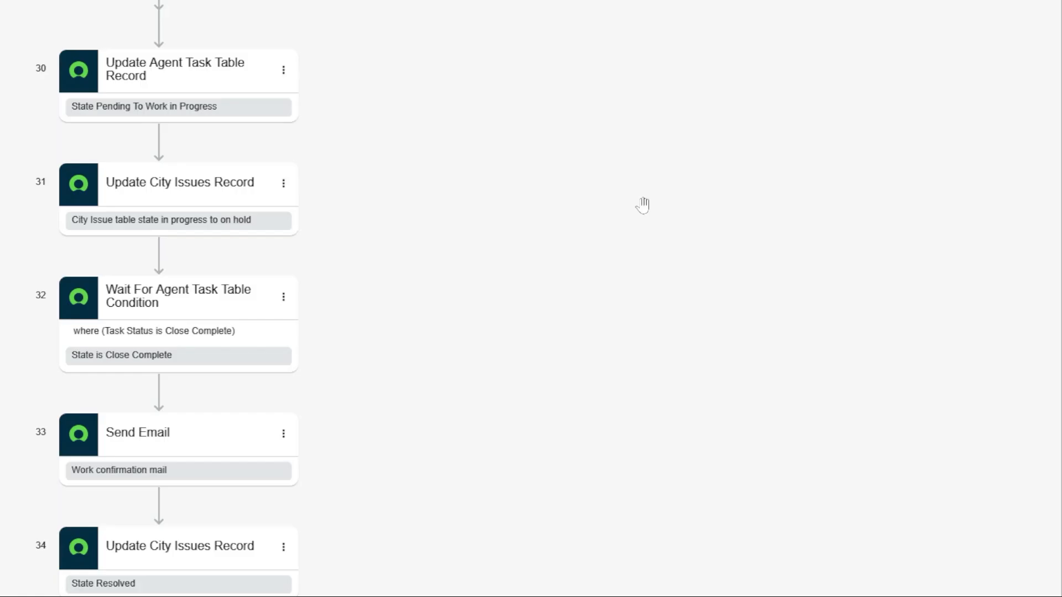
{"action": "scroll", "coordinate": [643, 205], "scroll_direction": "down", "scroll_amount": 1}
{"action": "scroll", "coordinate": [643, 206], "scroll_direction": "down", "scroll_amount": 1}
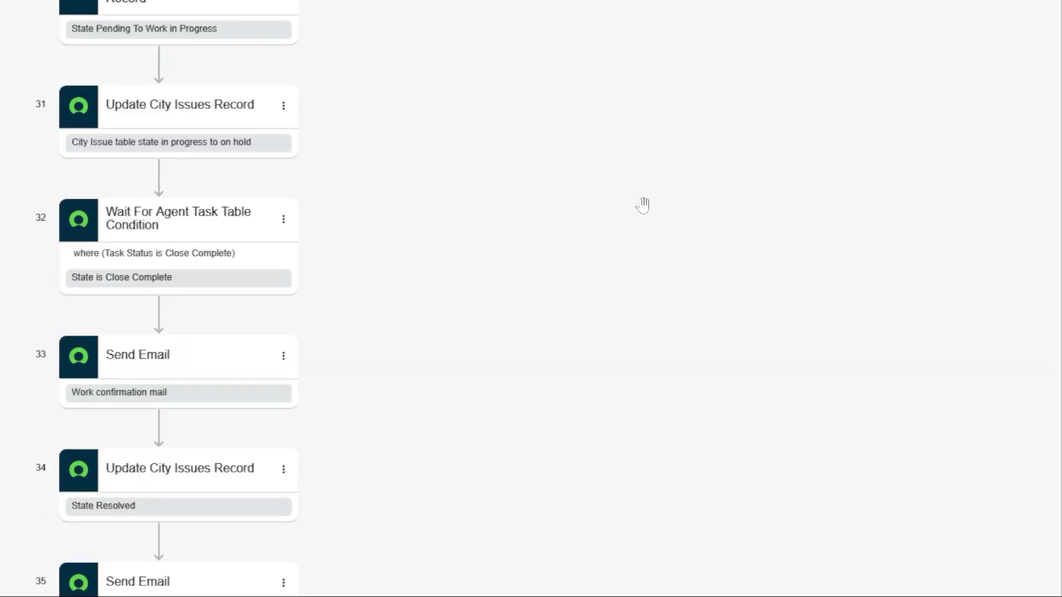
{"action": "scroll", "coordinate": [642, 205], "scroll_direction": "down", "scroll_amount": 1}
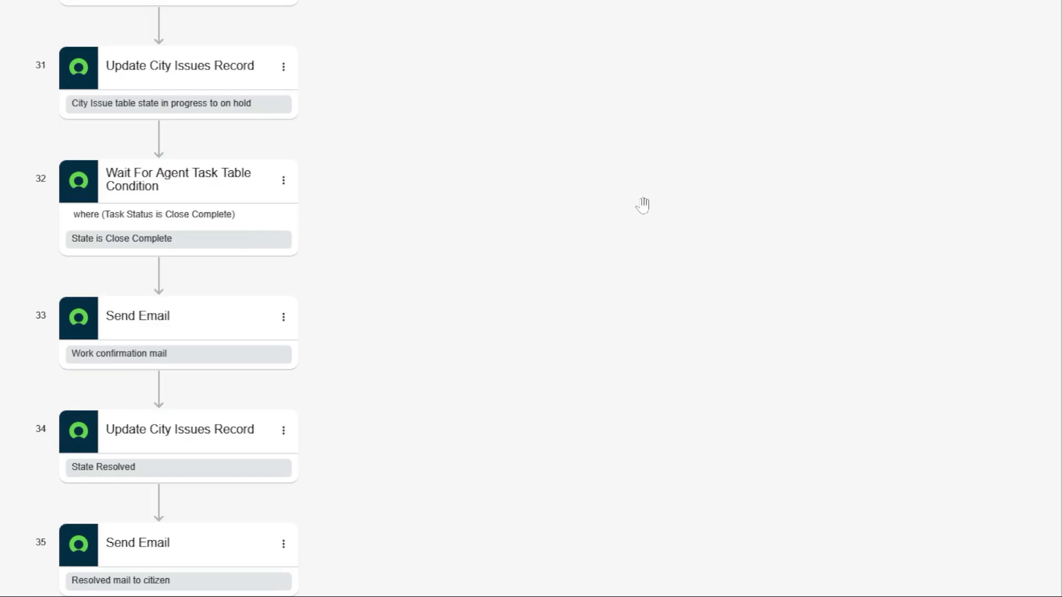
{"action": "scroll", "coordinate": [642, 205], "scroll_direction": "down", "scroll_amount": 1}
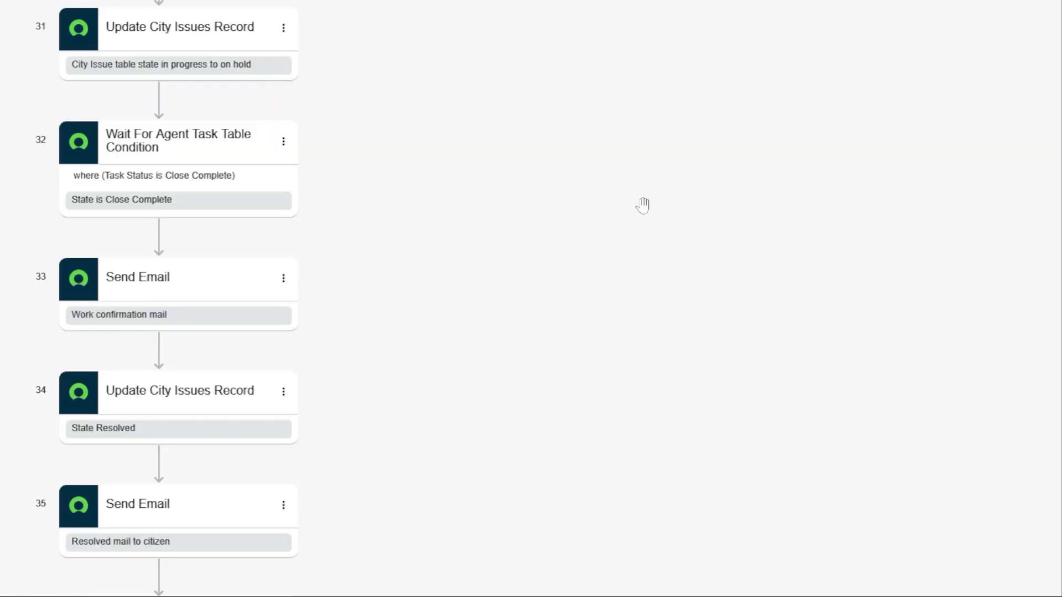
{"action": "scroll", "coordinate": [642, 205], "scroll_direction": "down", "scroll_amount": 1}
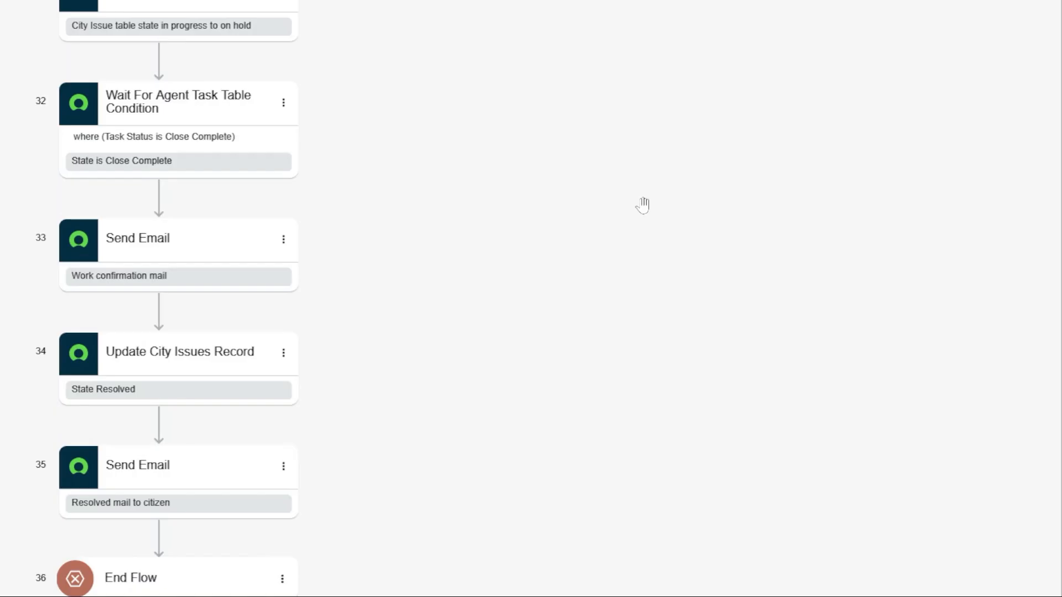
{"action": "scroll", "coordinate": [642, 205], "scroll_direction": "down", "scroll_amount": 1}
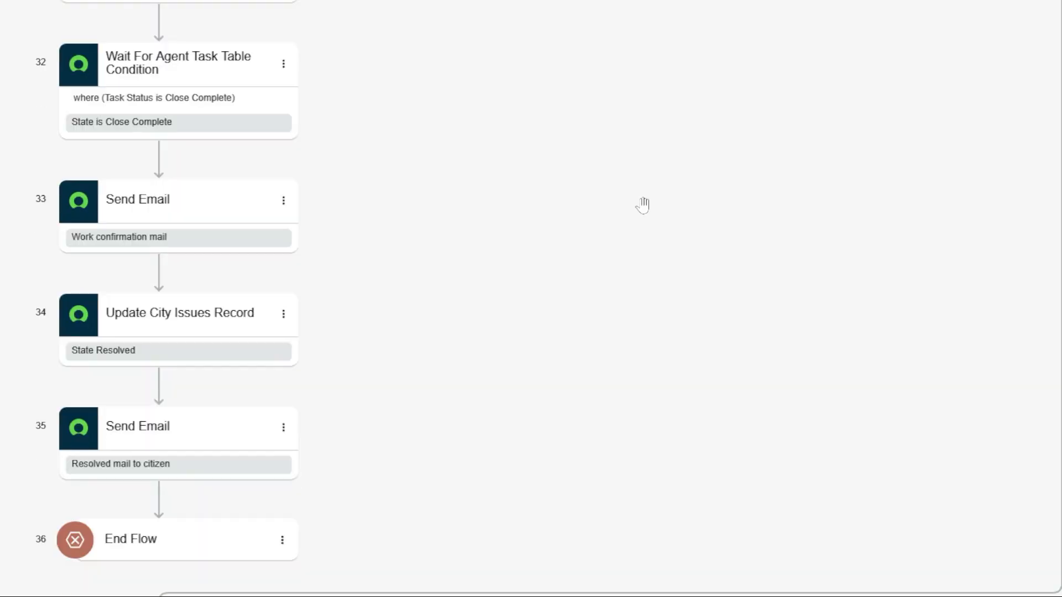
- Review the flow's closing actions in nodes 41 and 42, the City Issues record update and the resolved mail to the citizen
{"action": "scroll", "coordinate": [642, 205], "scroll_direction": "down", "scroll_amount": 1}
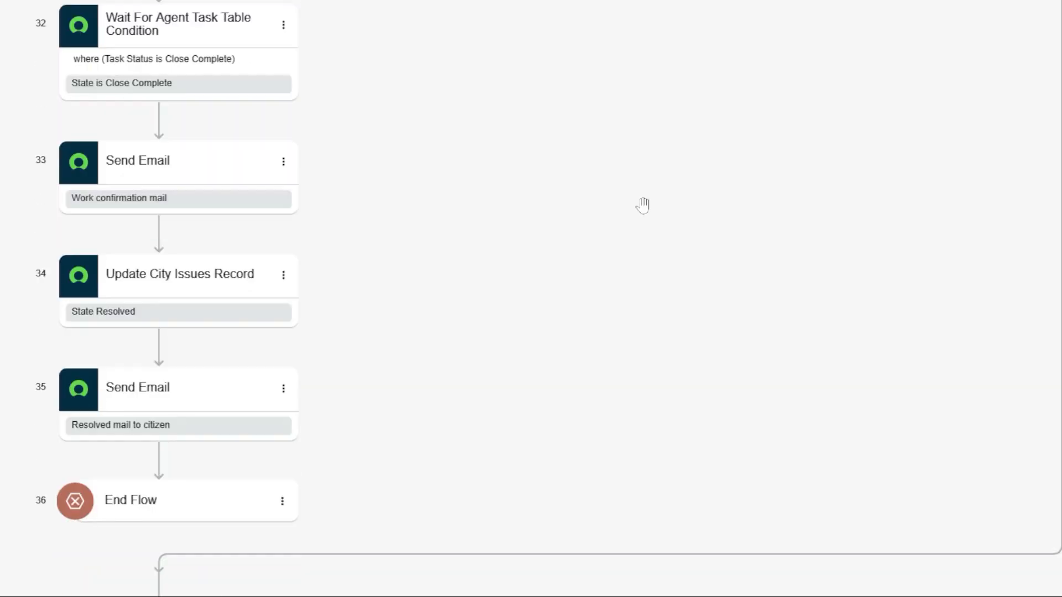
{"action": "scroll", "coordinate": [642, 206], "scroll_direction": "down", "scroll_amount": 1}
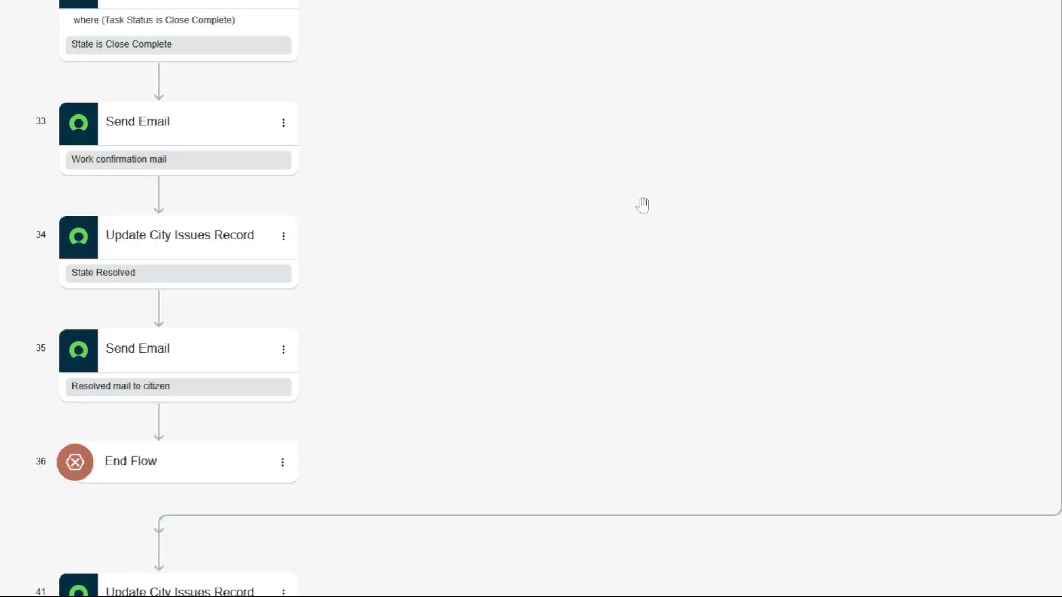
{"action": "scroll", "coordinate": [642, 205], "scroll_direction": "down", "scroll_amount": 1}
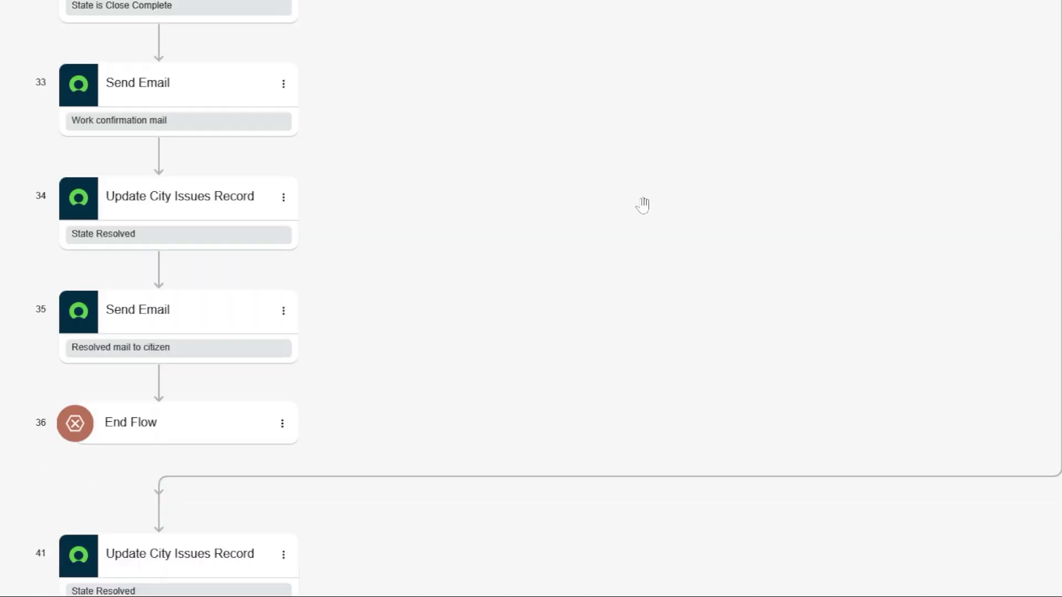
{"action": "scroll", "coordinate": [642, 205], "scroll_direction": "down", "scroll_amount": 1}
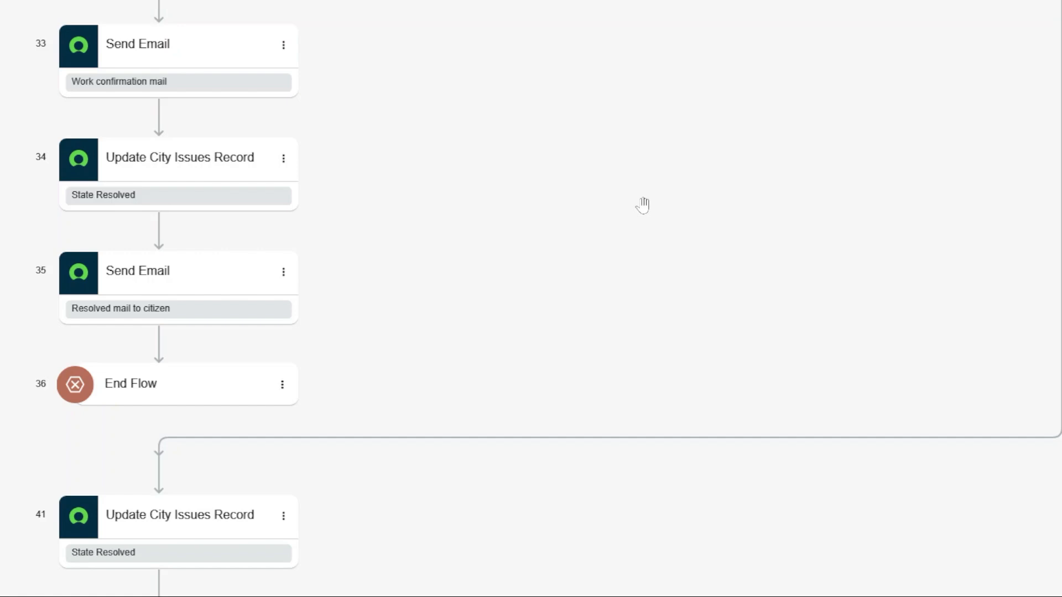
{"action": "scroll", "coordinate": [642, 205], "scroll_direction": "down", "scroll_amount": 1}
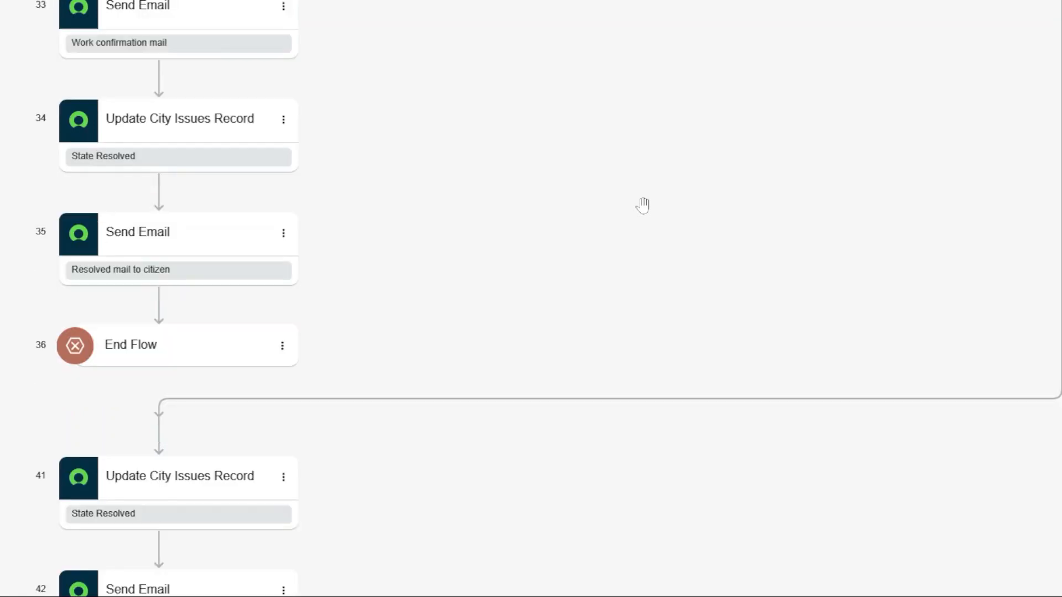
{"action": "scroll", "coordinate": [642, 205], "scroll_direction": "down", "scroll_amount": 1}
{"action": "scroll", "coordinate": [643, 205], "scroll_direction": "down", "scroll_amount": 2}
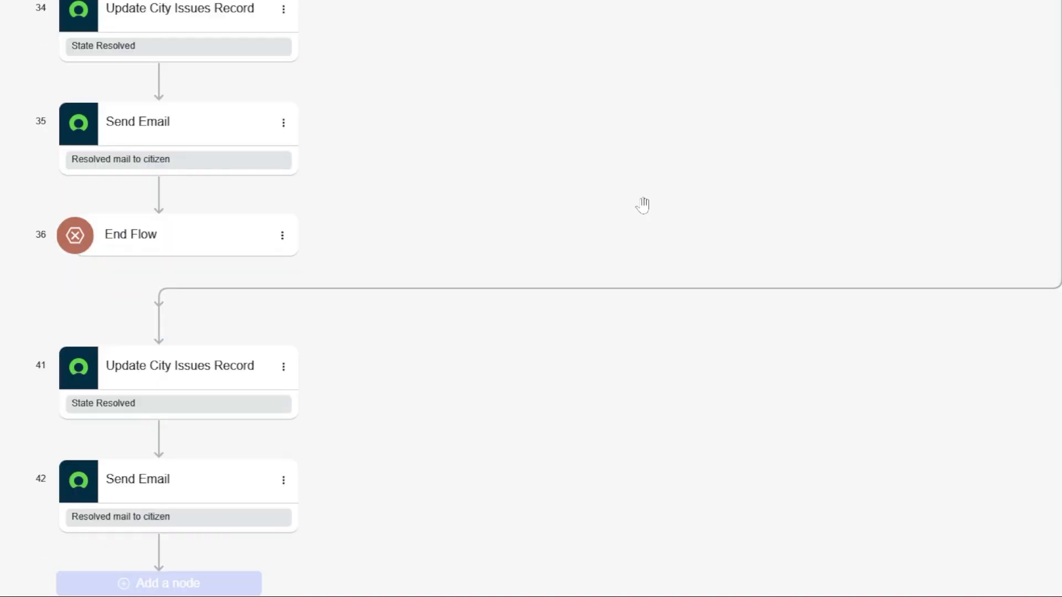